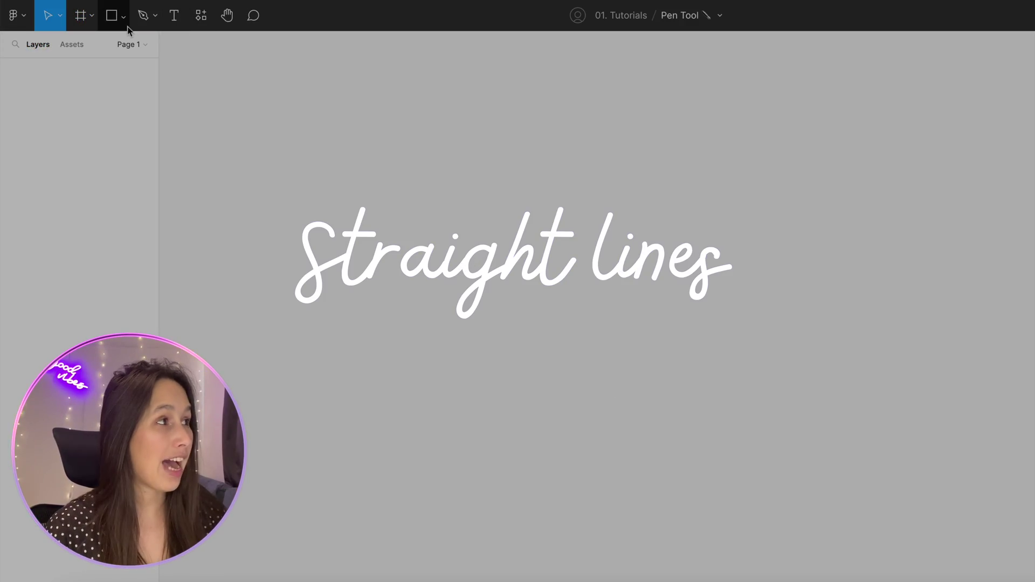
# Step: Draw an open path of five connected straight segments with the Pen tool and finish editing it
pyautogui.press('p')
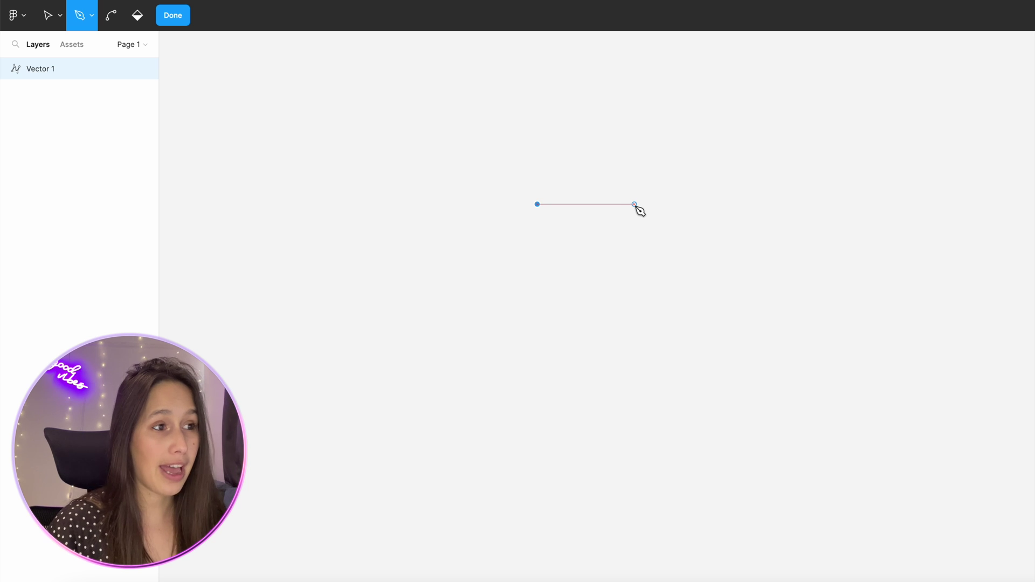
pyautogui.click(635, 204)
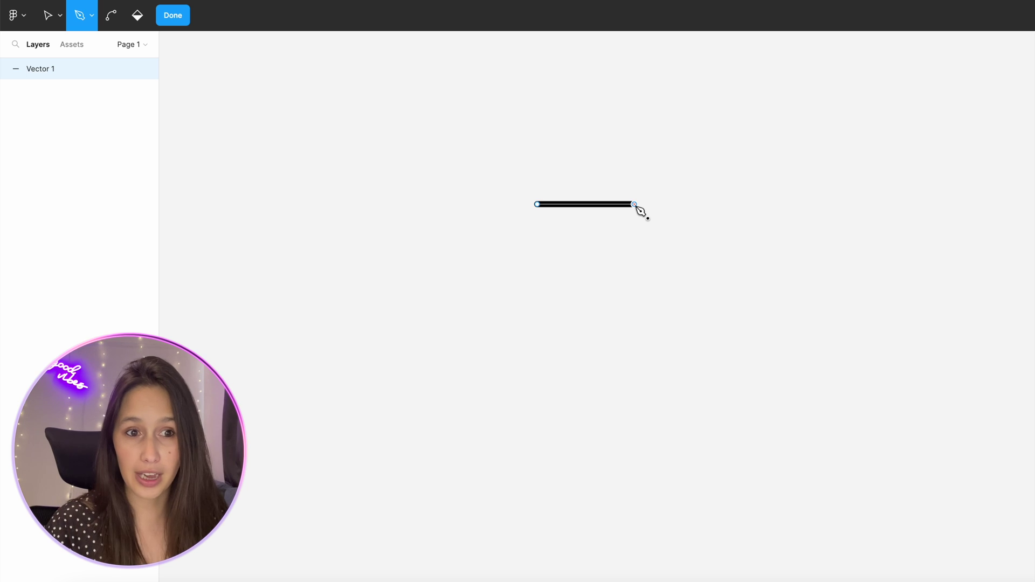
pyautogui.click(767, 225)
pyautogui.click(652, 291)
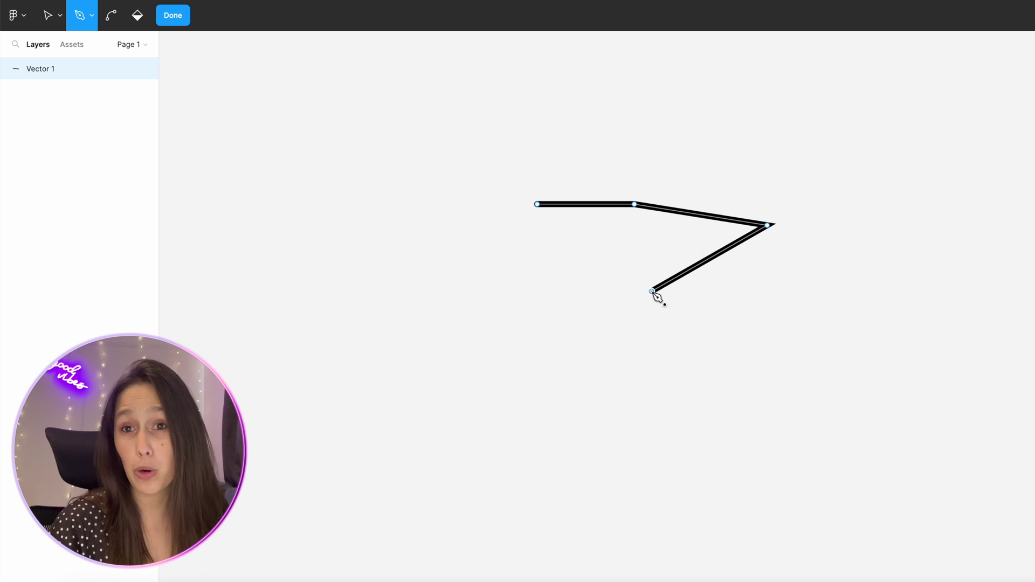
pyautogui.click(542, 245)
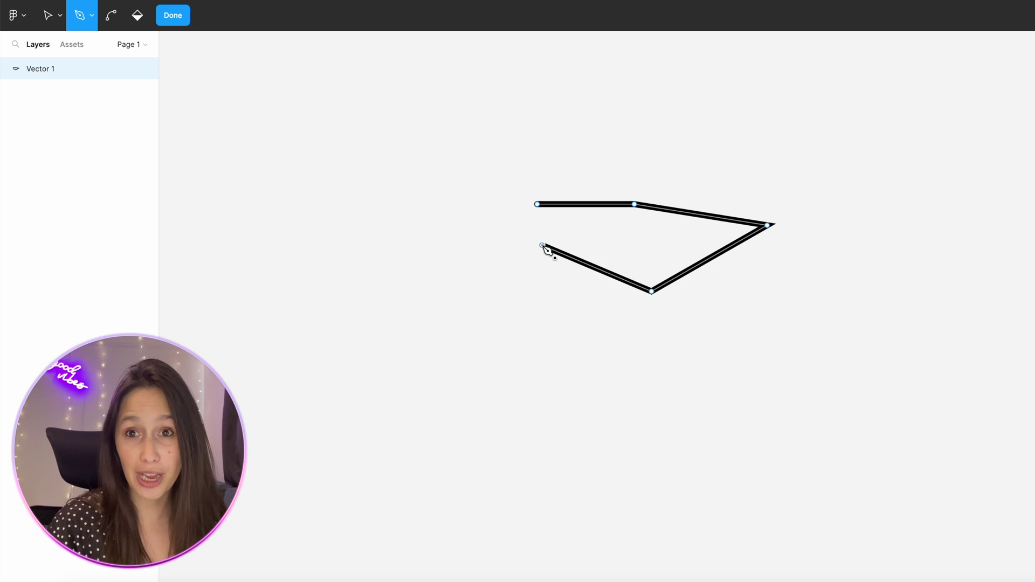
pyautogui.click(507, 238)
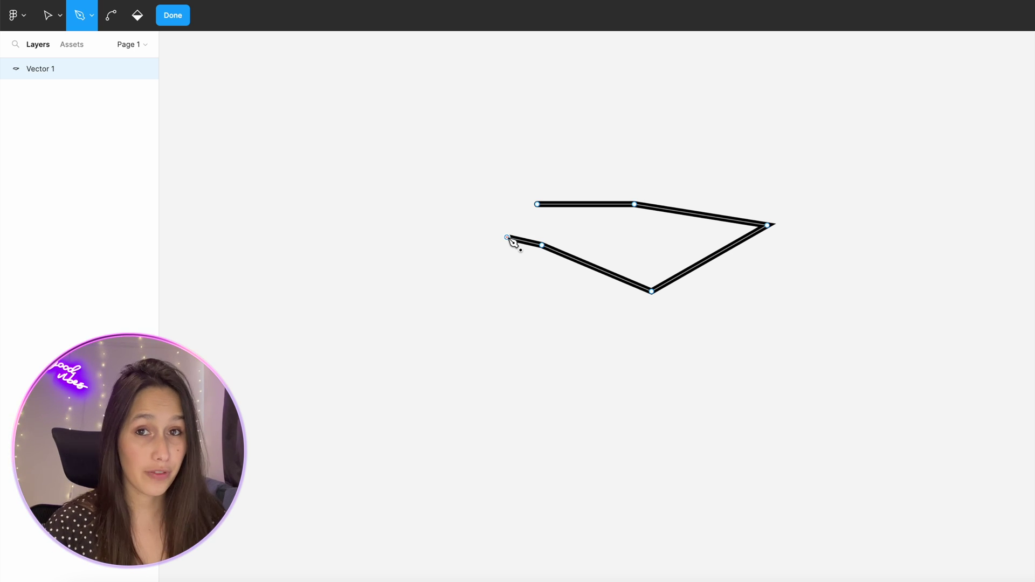
pyautogui.press('v')
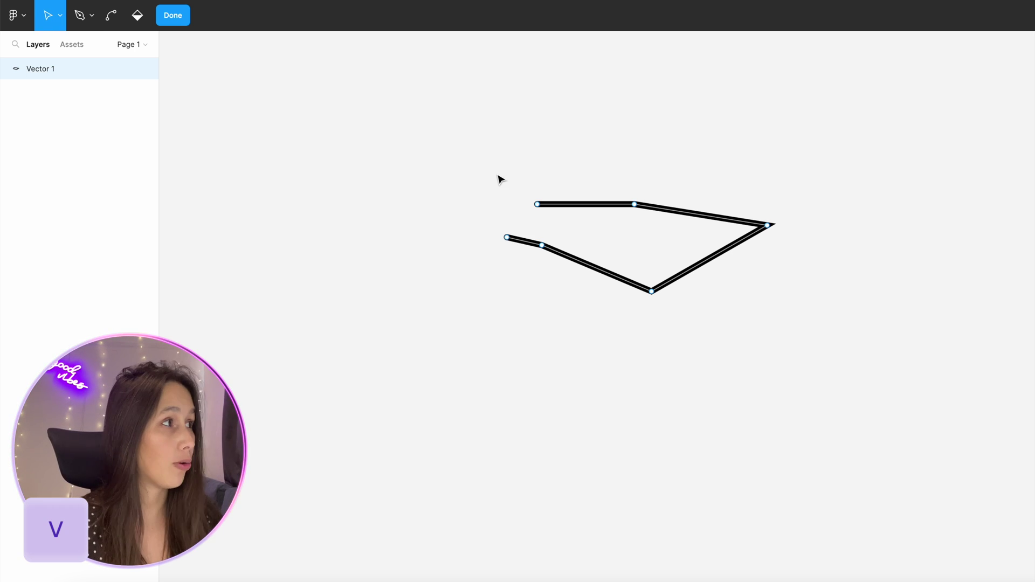
pyautogui.click(173, 15)
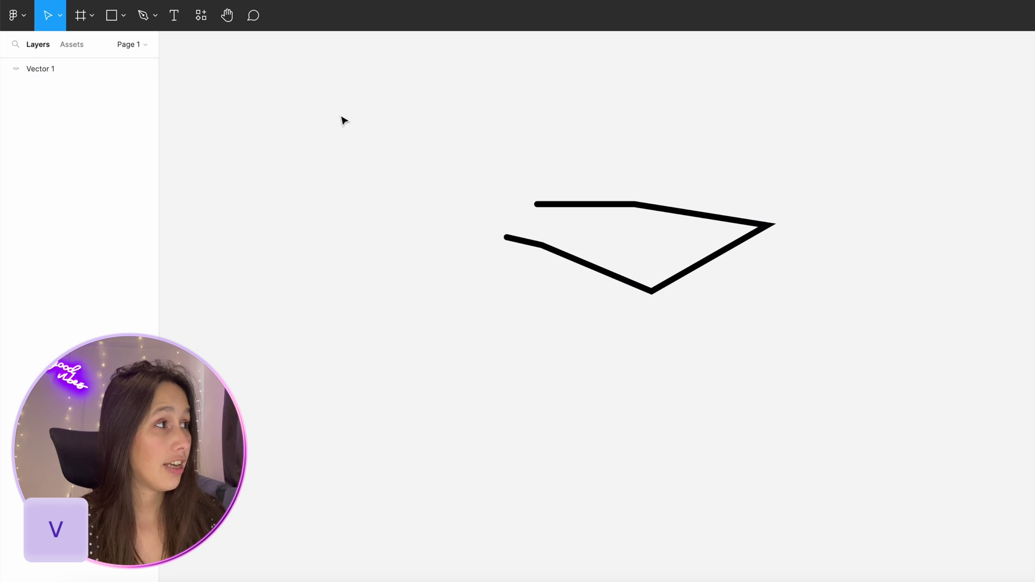
# Step: Draw an open two-segment angled path plus a separate short line within the same vector, and finish editing
pyautogui.moveTo(649, 228); pyautogui.dragTo(683, 210)
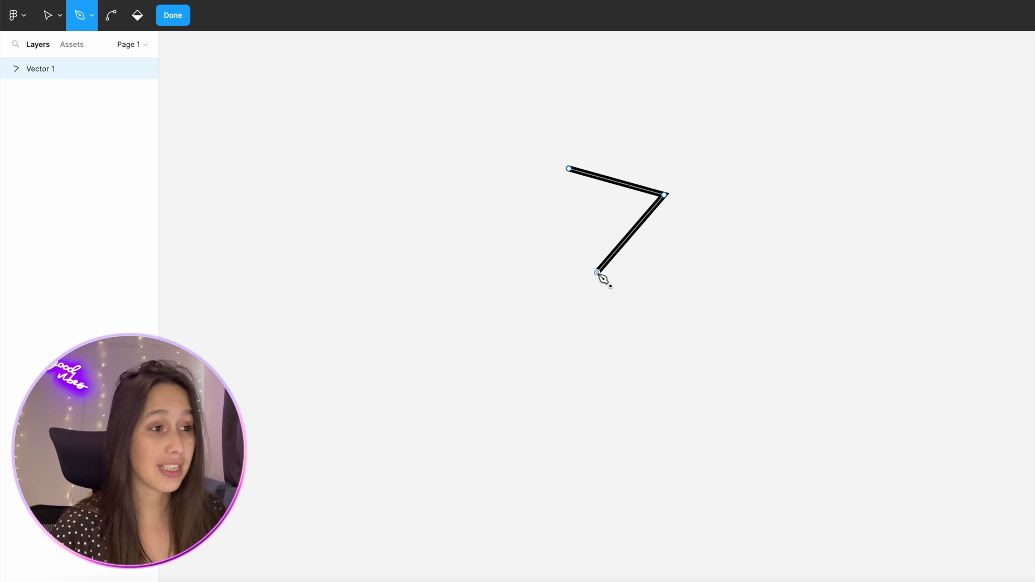
pyautogui.click(516, 255)
pyautogui.click(173, 15)
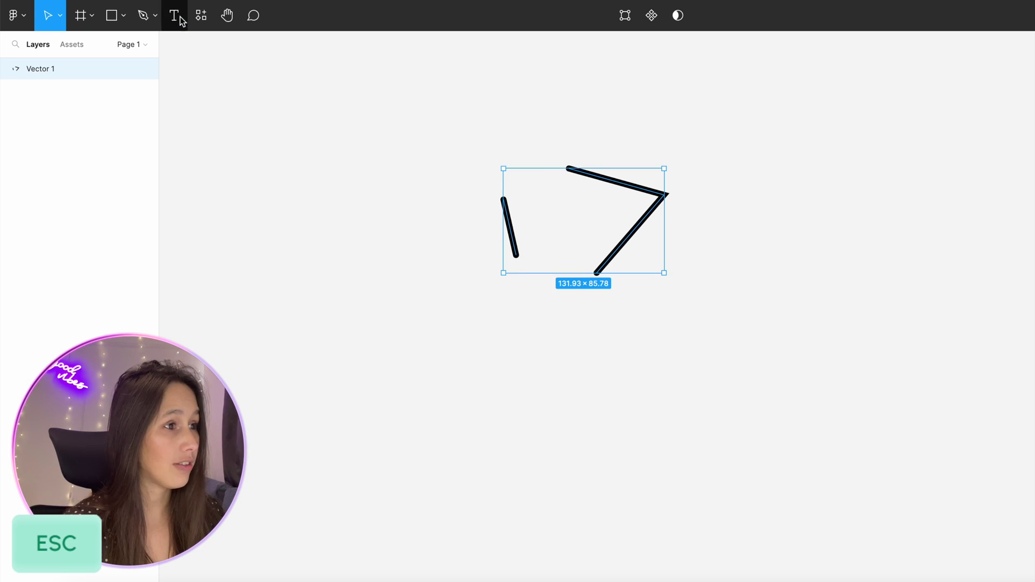
# Step: Reopen the two-part vector for point editing with the Pen tool active
pyautogui.hscroll(-5, 738, 226)
pyautogui.hscroll(5, 738, 227)
pyautogui.scroll(-3, 738, 227)
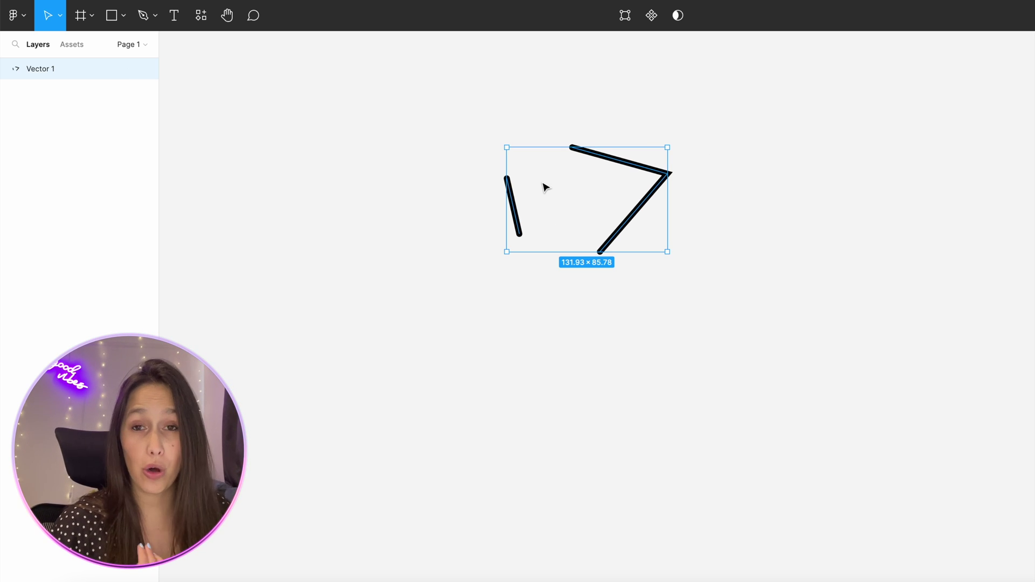
pyautogui.doubleClick(615, 161)
pyautogui.click(81, 15)
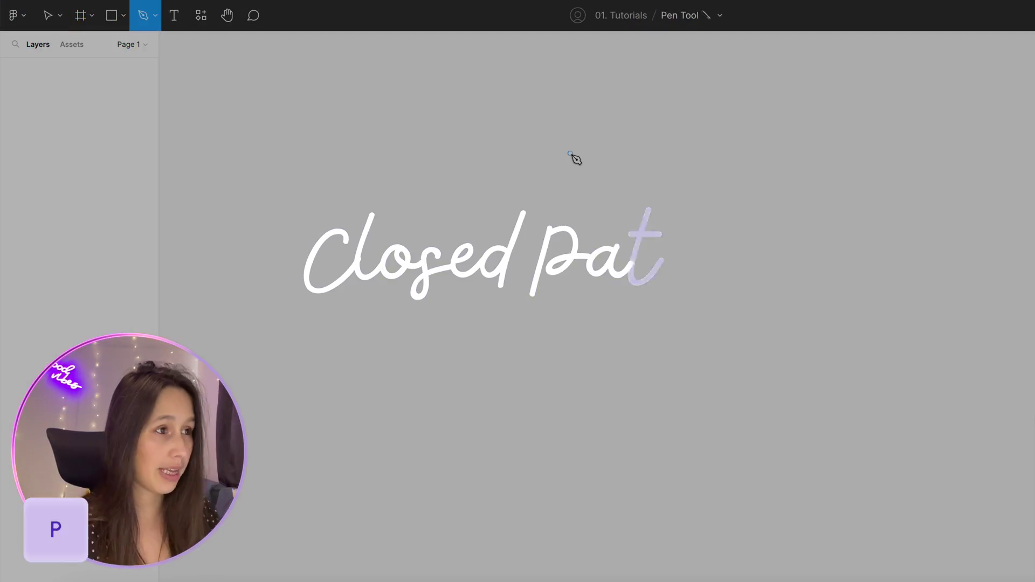
# Step: Draw a rectangle with the Pen tool using straight perpendicular segments, and close the path at its starting point
pyautogui.click(570, 153)
pyautogui.click(666, 154)
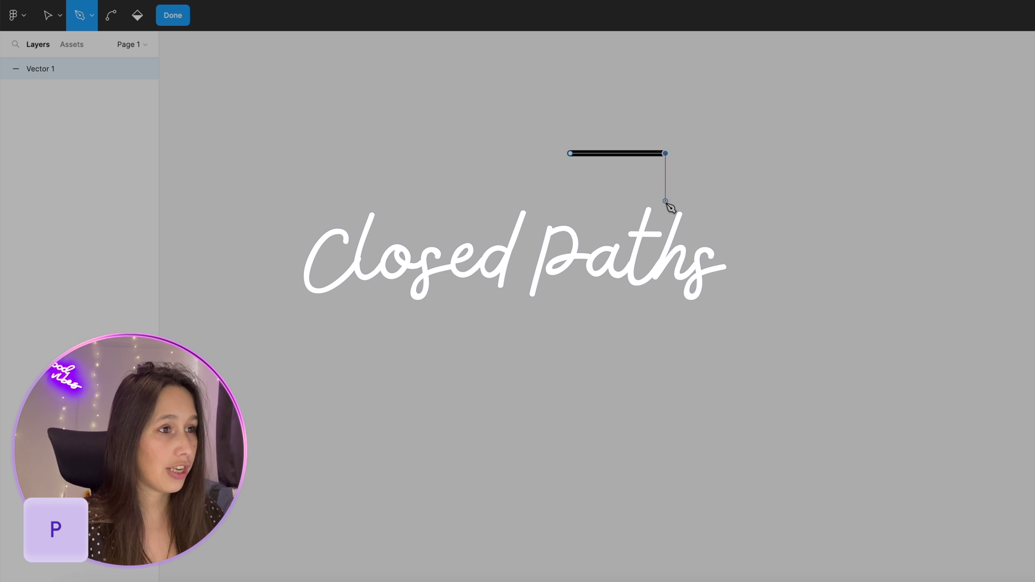
pyautogui.keyDown('shift'); pyautogui.click(666, 222); pyautogui.keyUp('shift')
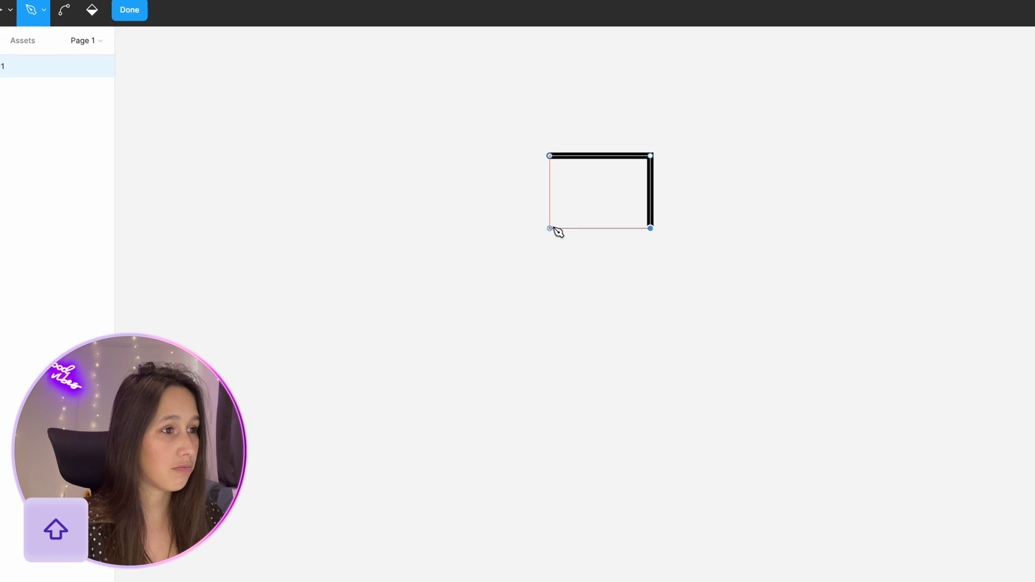
pyautogui.click(550, 229)
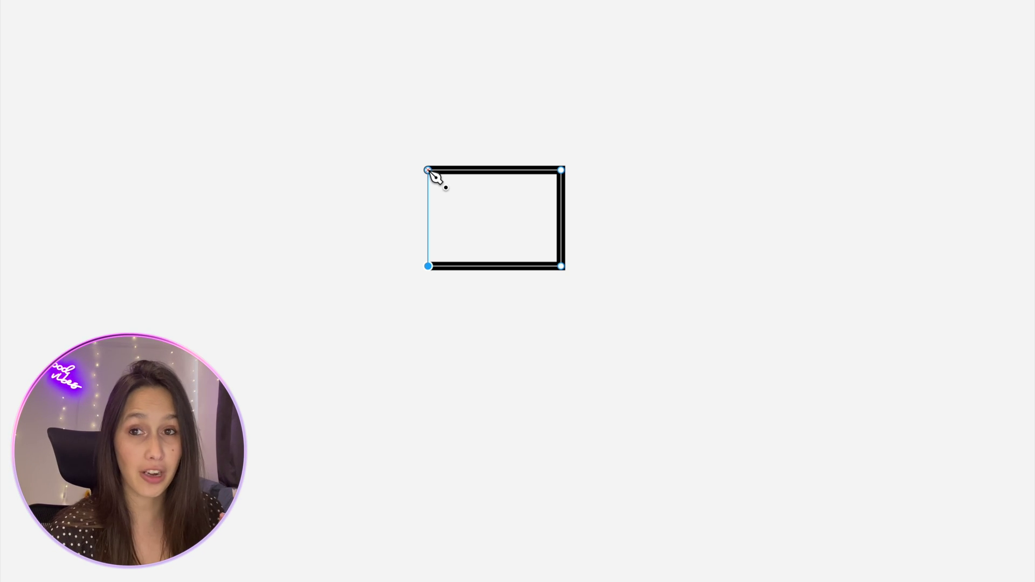
pyautogui.click(429, 170)
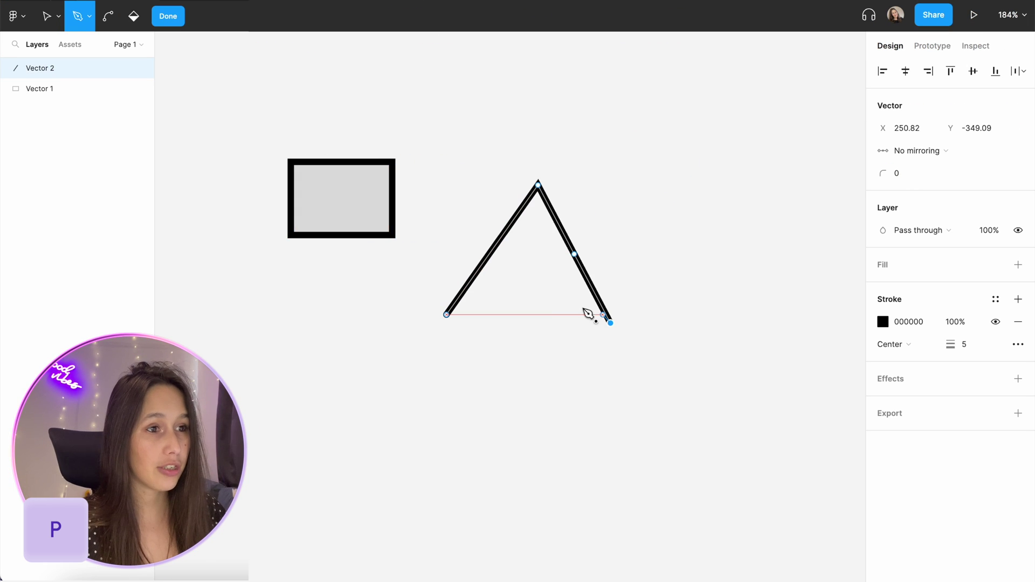
# Step: Extend the open triangular path with crossing straight segments and close it at its lower-left starting point to form a star-like shape
pyautogui.click(461, 223)
pyautogui.click(498, 185)
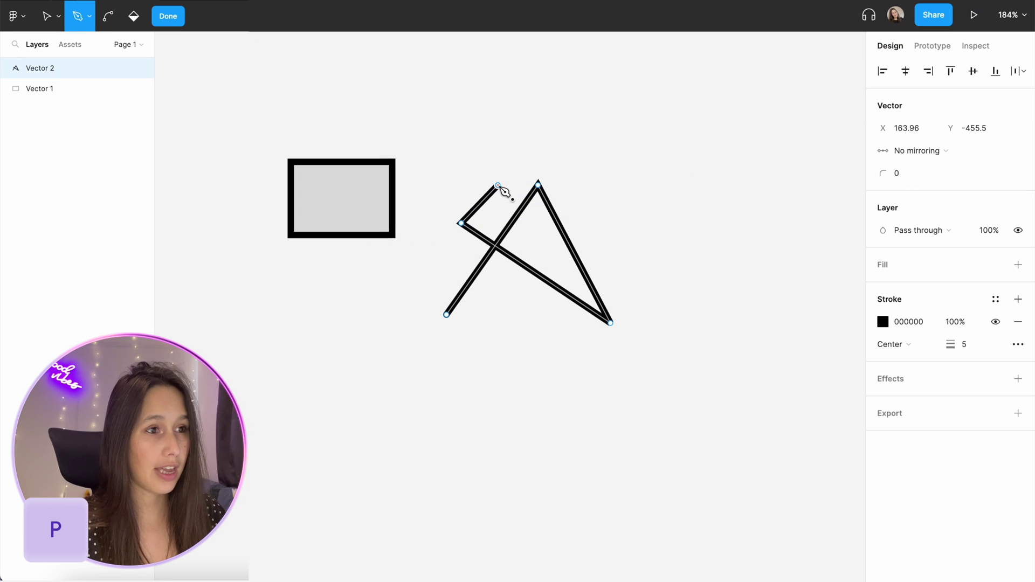
pyautogui.click(548, 330)
pyautogui.click(429, 253)
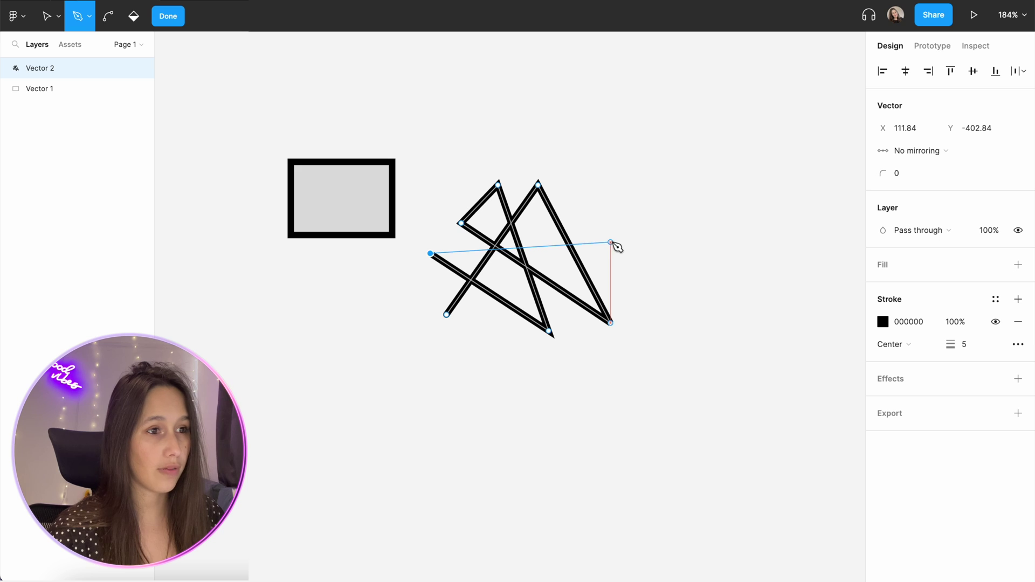
pyautogui.click(610, 241)
pyautogui.click(447, 314)
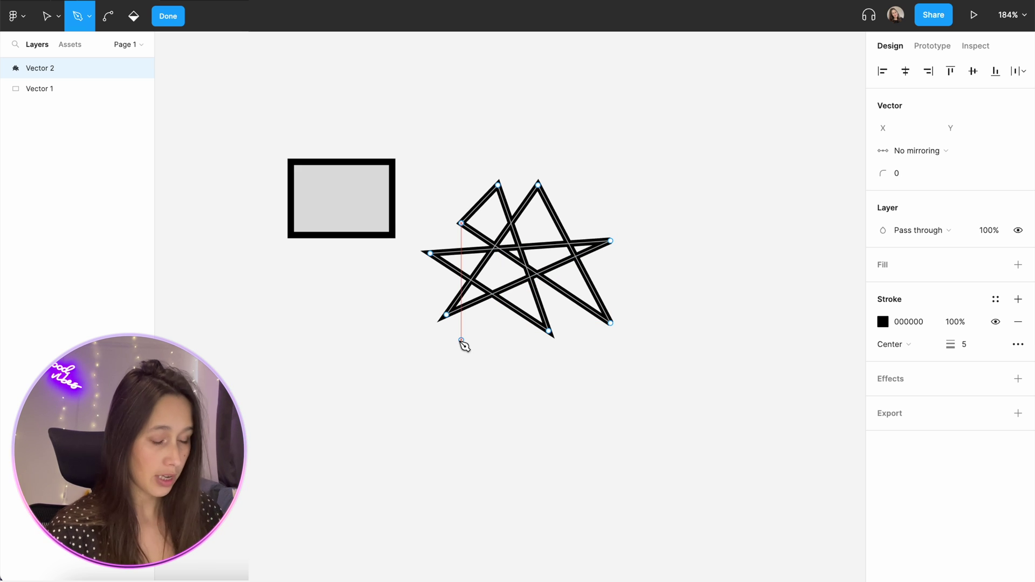
# Step: Add a solid fill to the whole crossing star shape and remove it again
pyautogui.press('v')
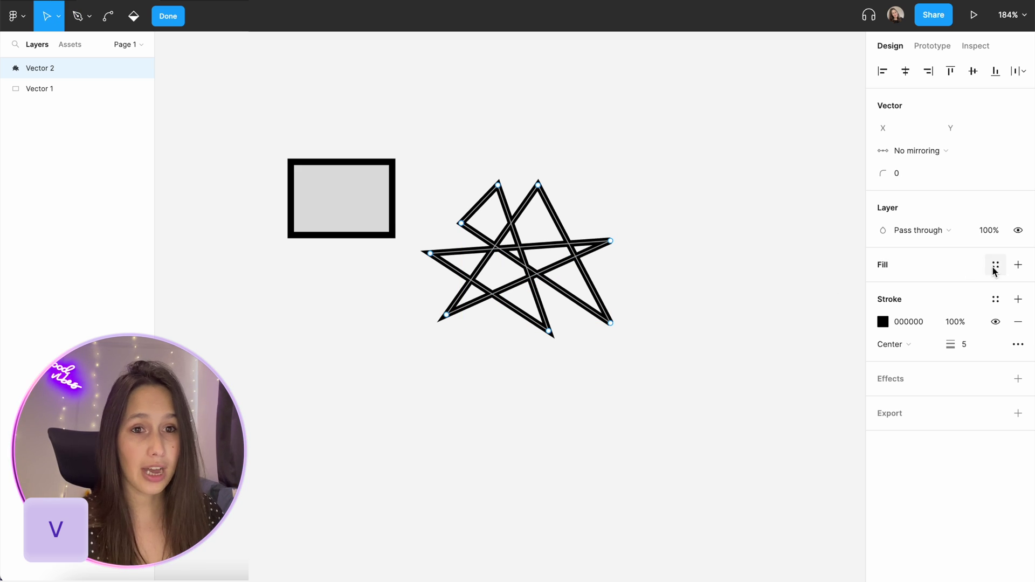
pyautogui.click(1018, 266)
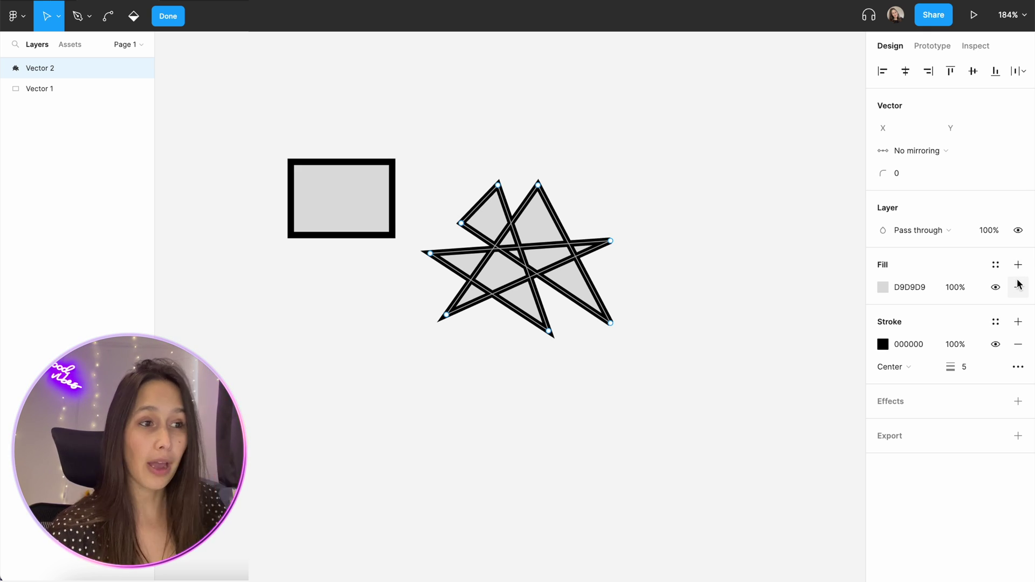
pyautogui.click(1018, 287)
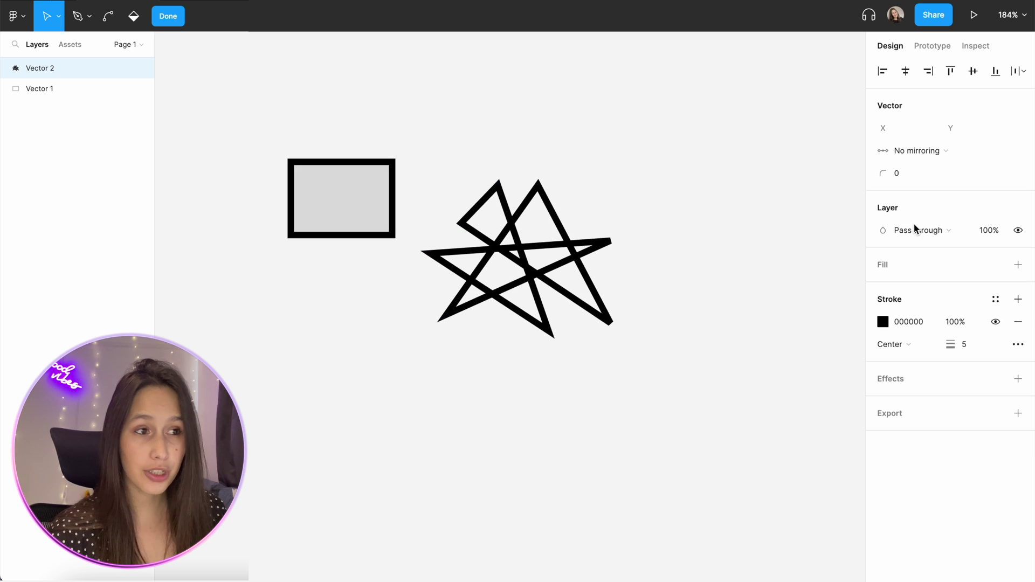
# Step: Fill only the star shape's central region with red F60707 using the Paint bucket
pyautogui.press('p')
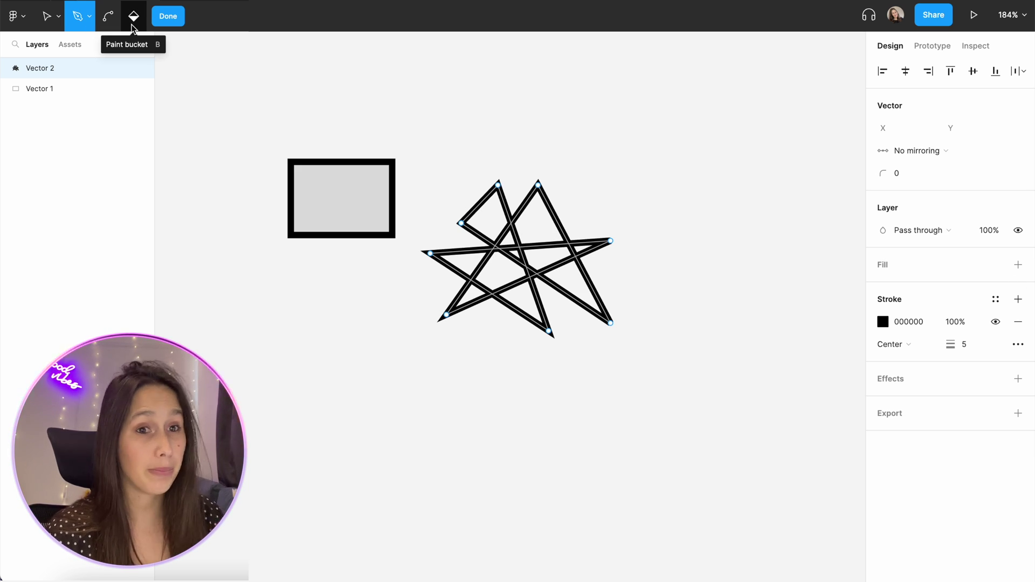
pyautogui.click(133, 21)
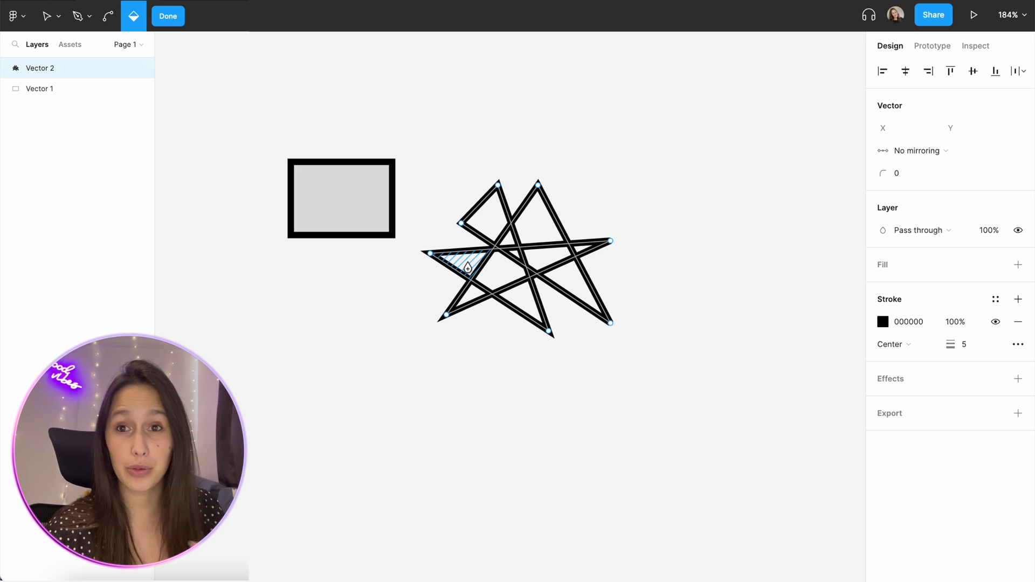
pyautogui.click(504, 284)
pyautogui.click(882, 287)
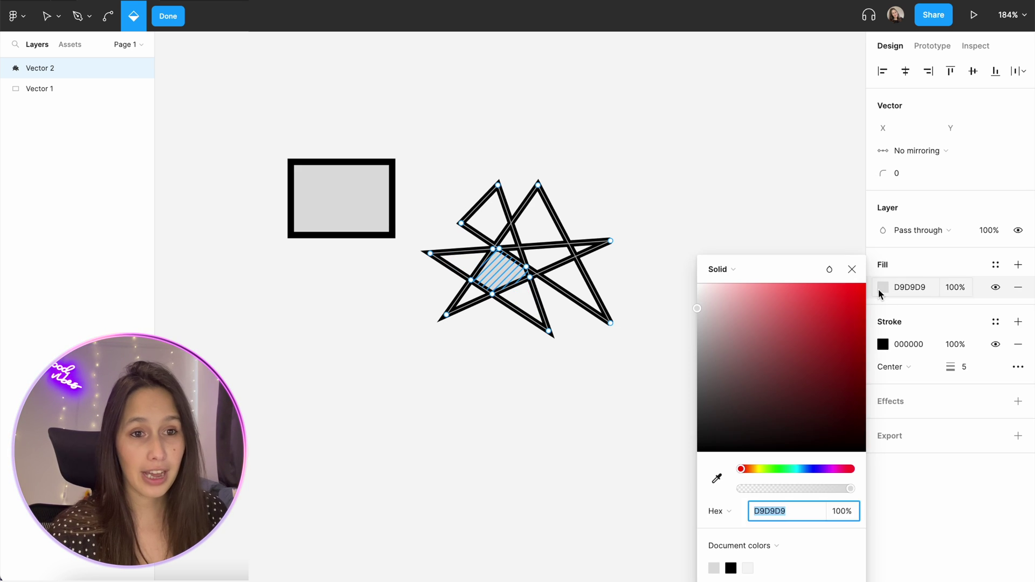
pyautogui.write('F60707')
pyautogui.press('Return')
# Step: Fill the tall right peak with 816666 and other enclosed regions with cyan 07CBF6, green 4B924D, purple 901EC6 and gray 7C7171
pyautogui.click(540, 223)
pyautogui.click(732, 369)
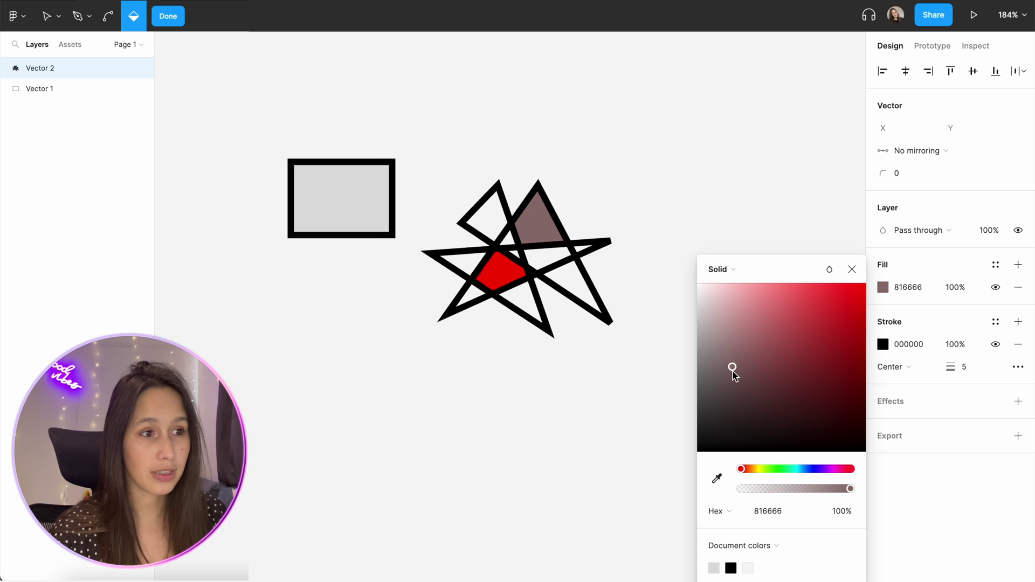
pyautogui.click(566, 282)
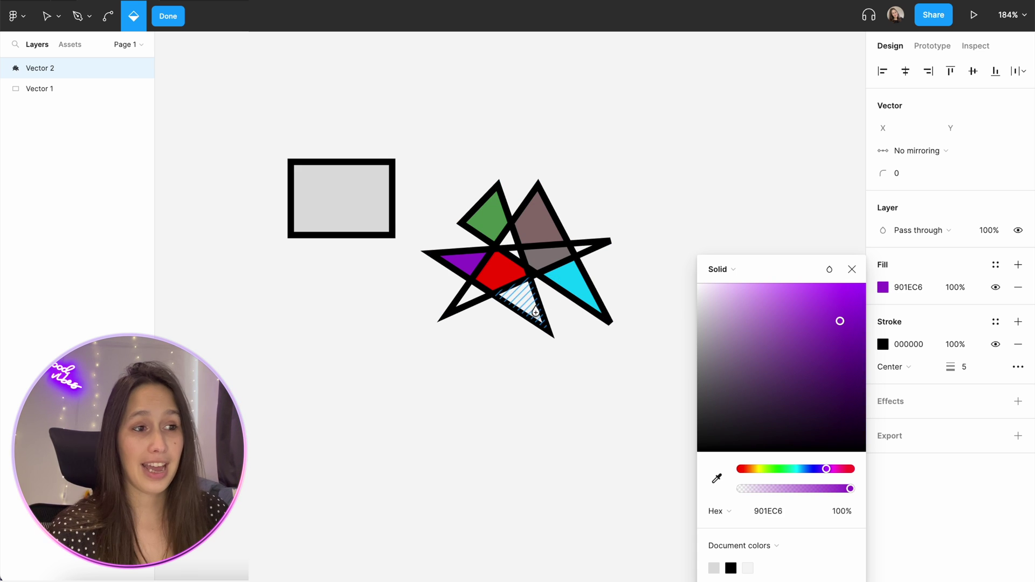
# Step: Fill the lower middle triangle with green 5BAD6D and finish editing the vector
pyautogui.click(531, 312)
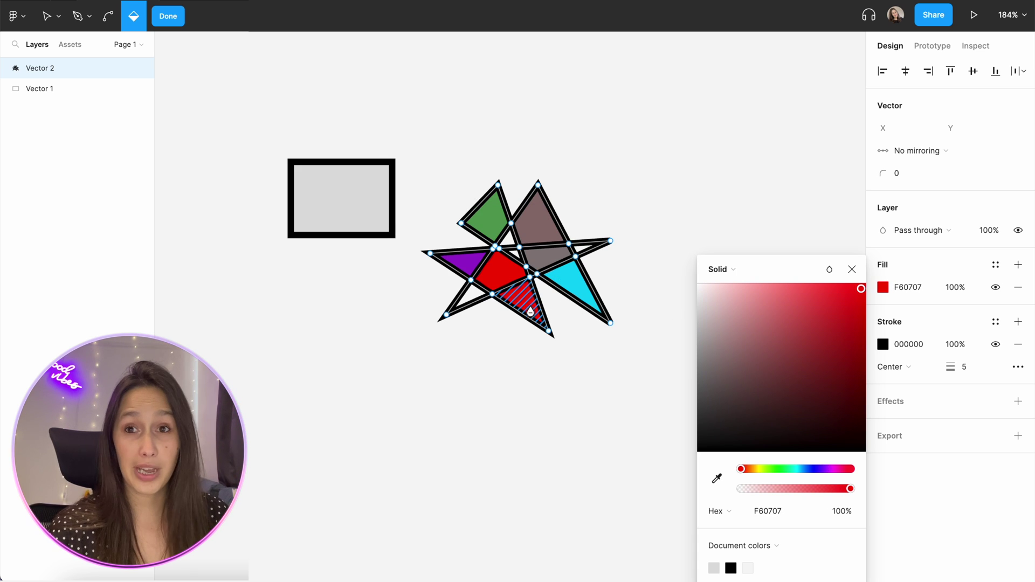
pyautogui.click(781, 469)
pyautogui.click(777, 340)
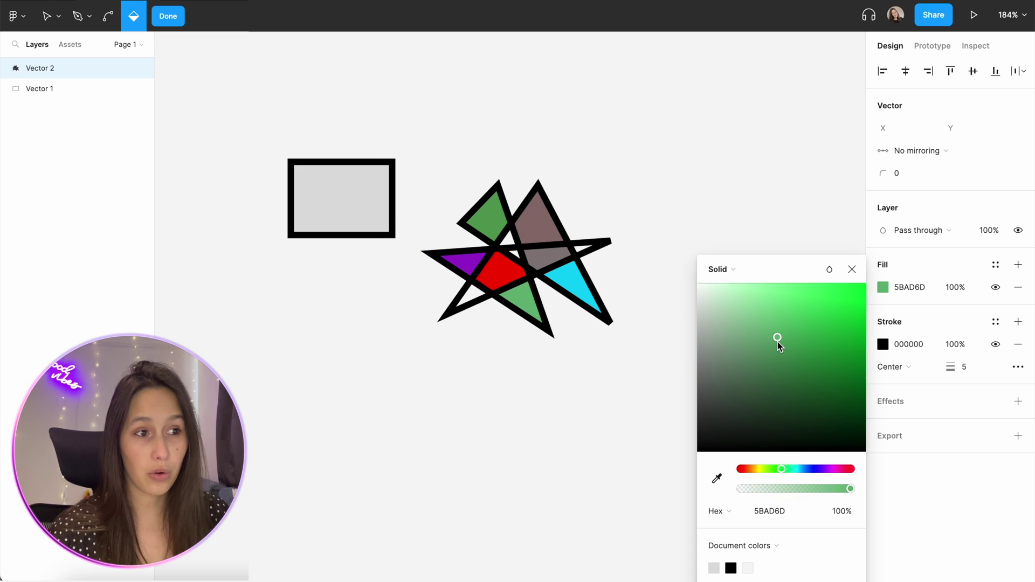
pyautogui.click(852, 269)
pyautogui.click(168, 17)
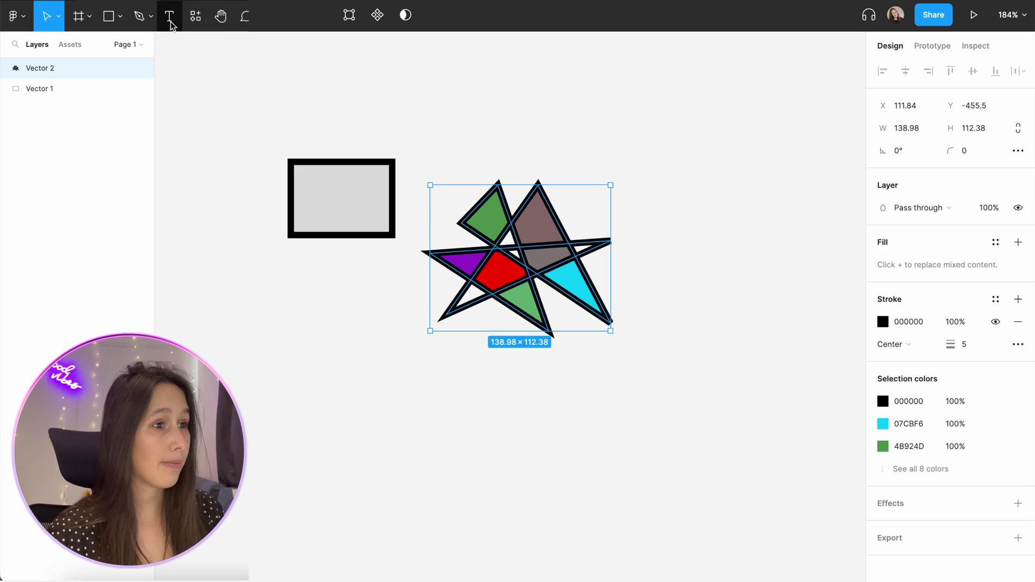
# Step: Change the 816666 selection color of the star shape to pink FF8888
pyautogui.press('Return')
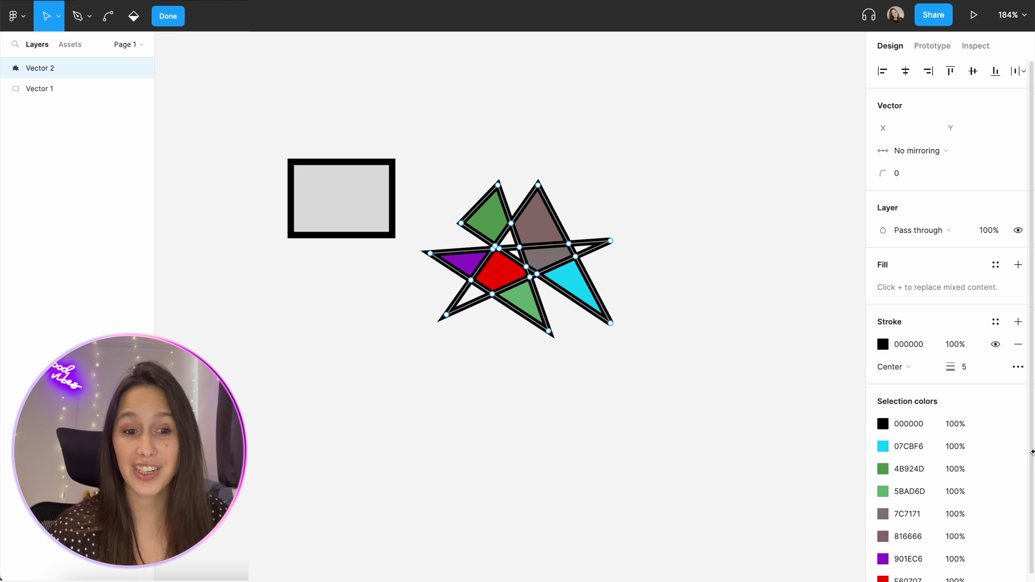
pyautogui.scroll(-2, 921, 409)
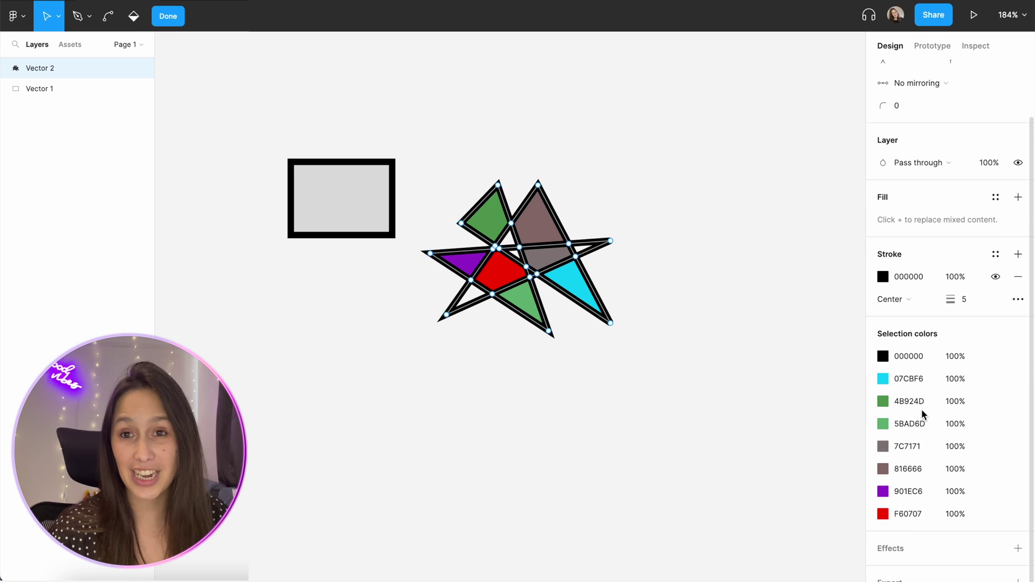
pyautogui.click(883, 469)
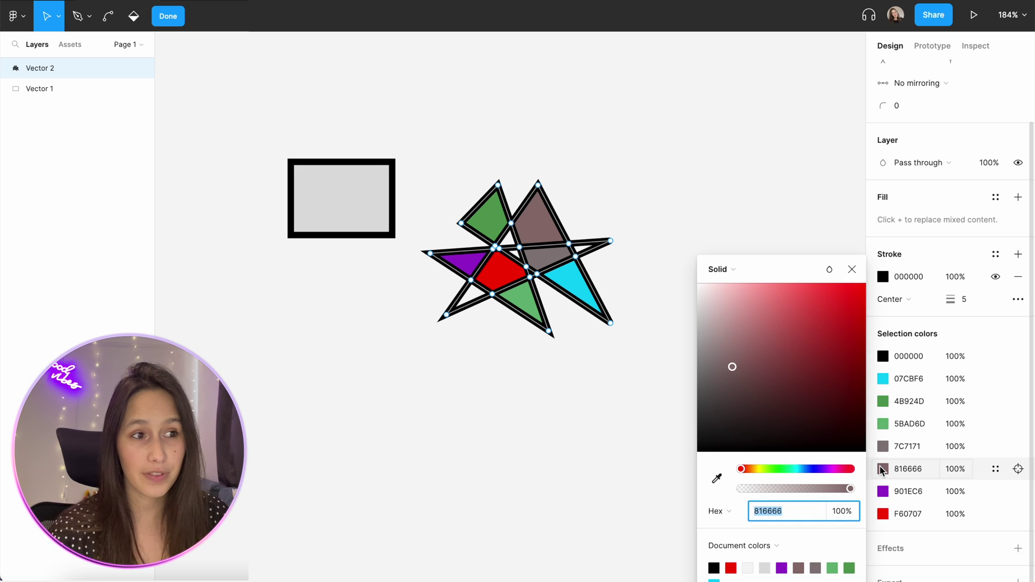
pyautogui.moveTo(833, 396); pyautogui.dragTo(777, 278)
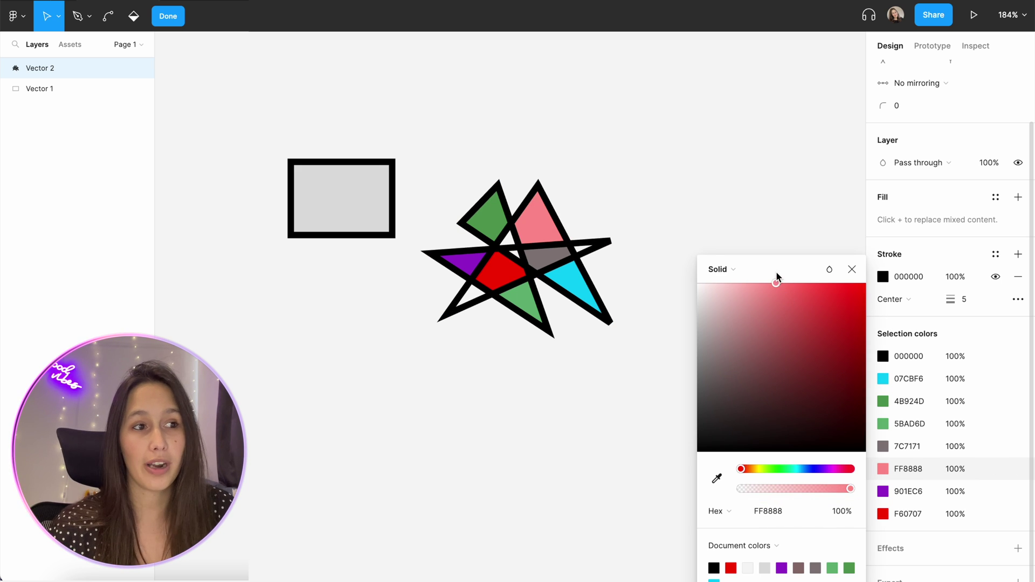
pyautogui.click(853, 270)
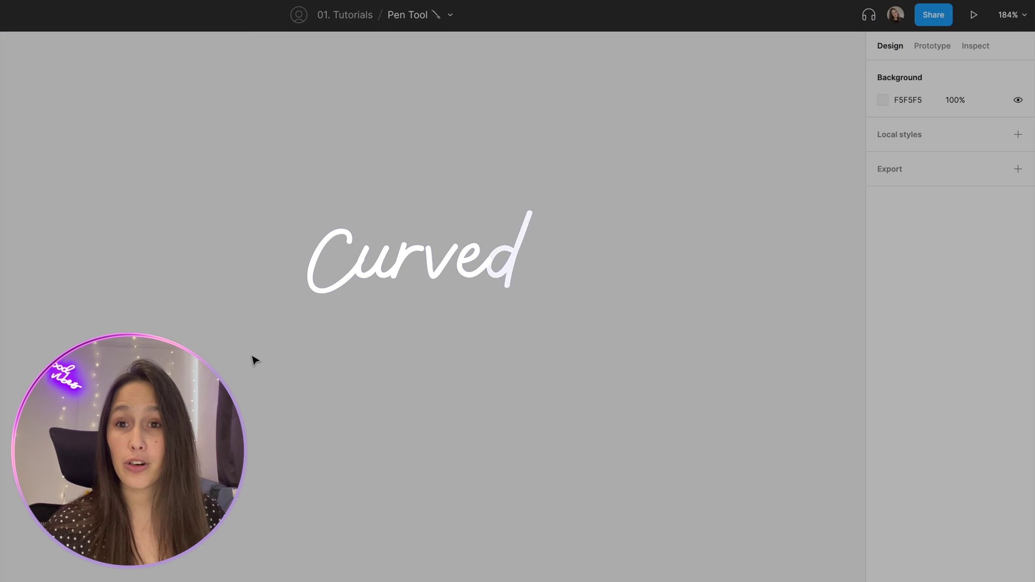
# Step: Draw a curved Pen tool path between two vertically aligned points about 96 apart, pulling handles from the lower point to bulge it right
pyautogui.press('p')
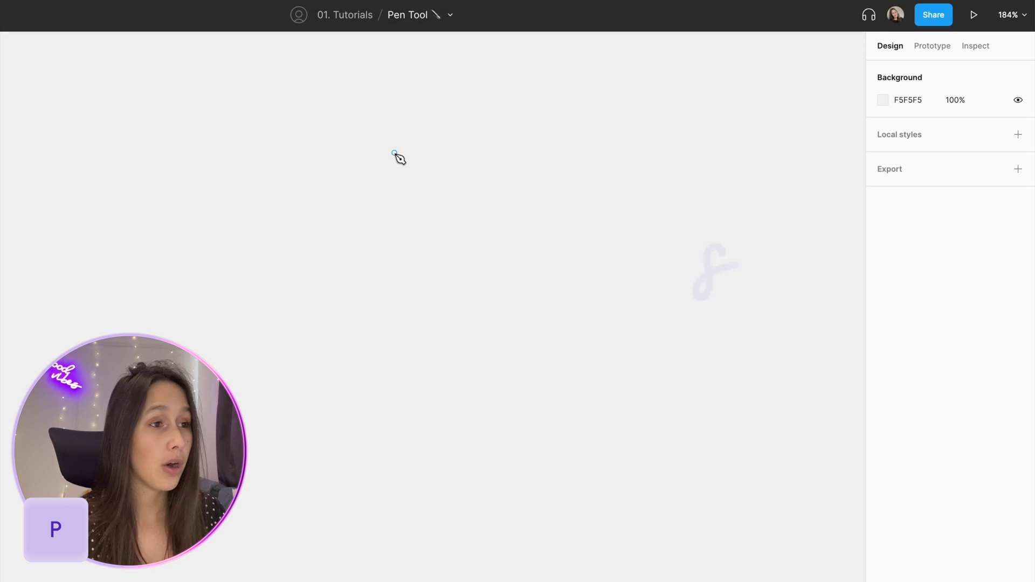
pyautogui.click(395, 154)
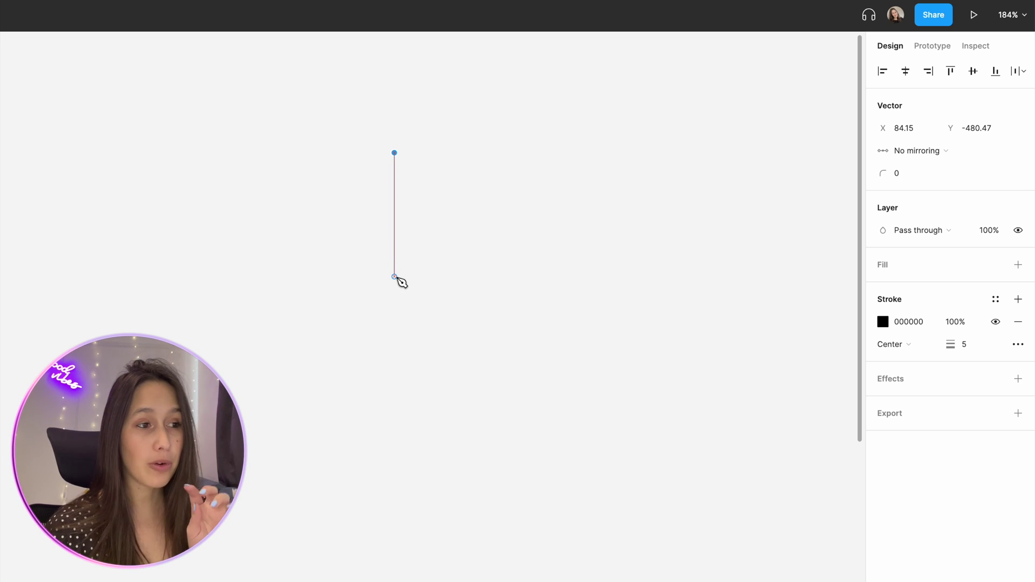
pyautogui.moveTo(395, 277)
pyautogui.mouseDown()
pyautogui.moveTo(427, 293)
pyautogui.moveTo(410, 356)
pyautogui.moveTo(354, 344)
pyautogui.moveTo(328, 273)
pyautogui.moveTo(293, 331)
pyautogui.mouseUp()
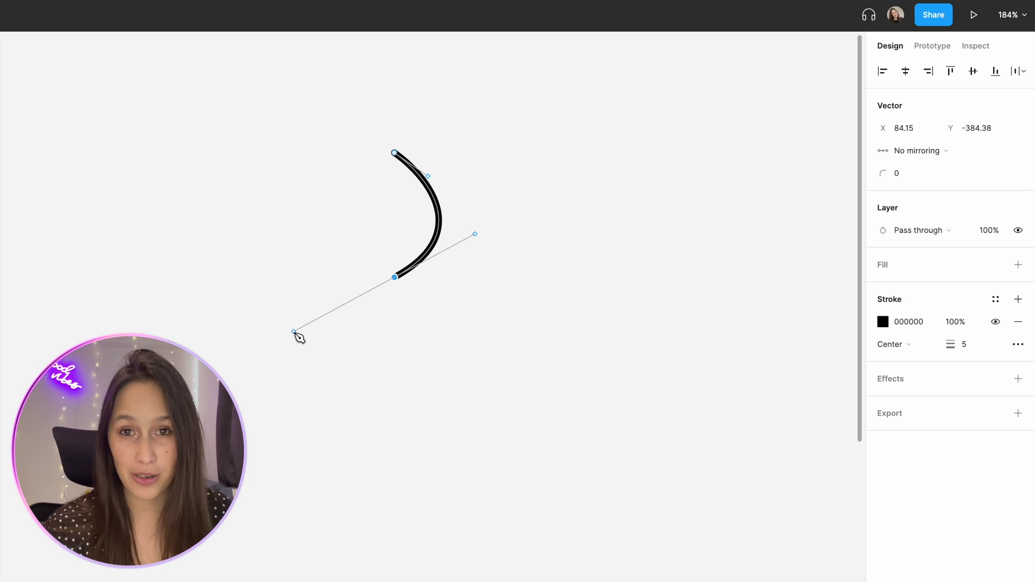
pyautogui.moveTo(294, 332)
pyautogui.mouseDown()
pyautogui.moveTo(284, 335)
pyautogui.moveTo(279, 284)
pyautogui.moveTo(263, 349)
pyautogui.moveTo(348, 305)
pyautogui.moveTo(321, 215)
pyautogui.moveTo(260, 241)
pyautogui.moveTo(271, 322)
pyautogui.moveTo(354, 291)
pyautogui.moveTo(333, 321)
pyautogui.moveTo(351, 296)
pyautogui.moveTo(344, 323)
pyautogui.mouseUp()
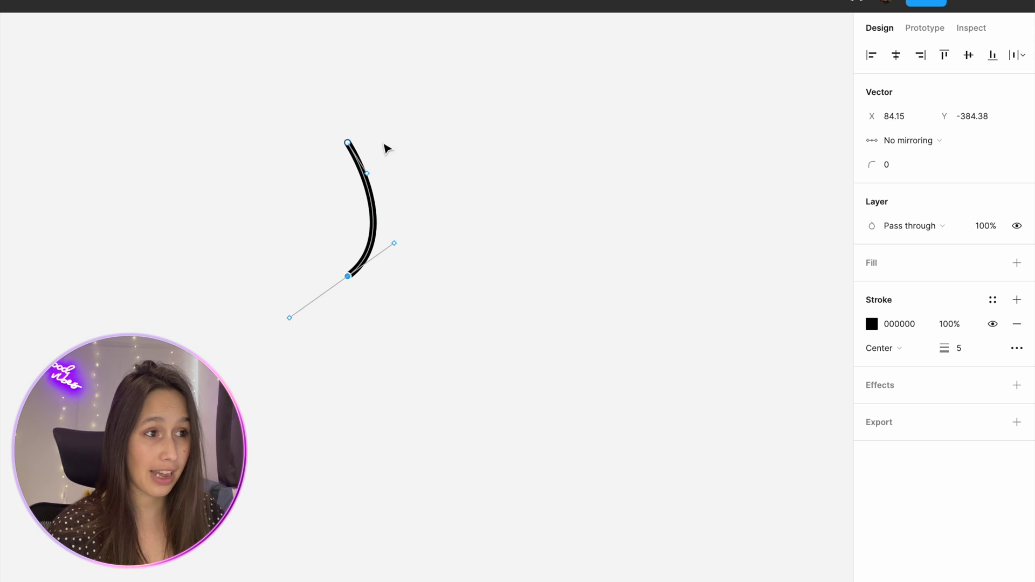
# Step: Reshape the curve by moving the lower point's upper handle further out and up, and swinging its lower handle to point downward
pyautogui.moveTo(396, 247); pyautogui.dragTo(406, 259)
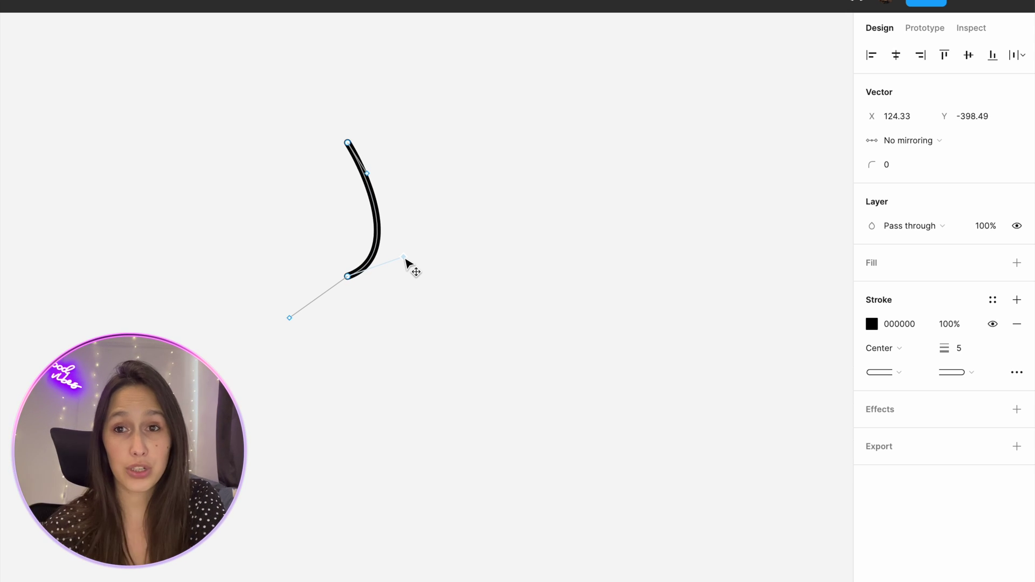
pyautogui.moveTo(405, 259); pyautogui.dragTo(436, 145)
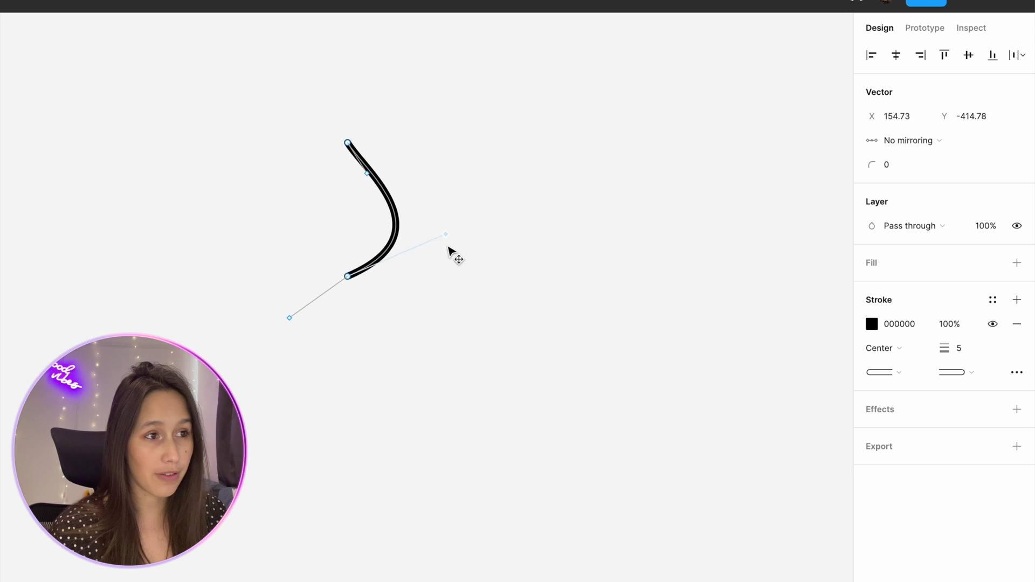
pyautogui.moveTo(449, 249); pyautogui.dragTo(460, 187)
pyautogui.moveTo(290, 318); pyautogui.dragTo(360, 376)
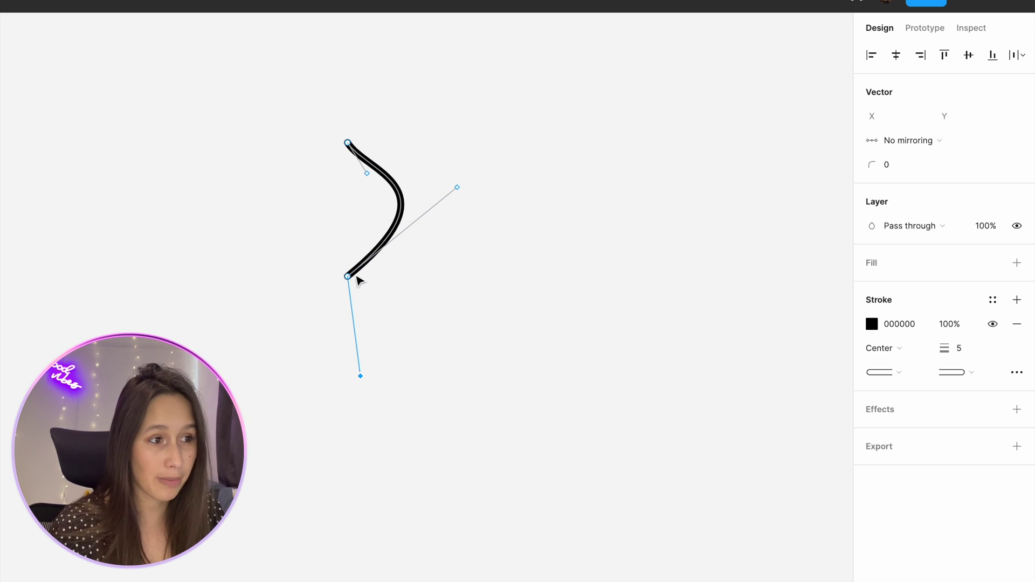
# Step: Extend the path from its lower point with a curved segment ending at the lower left, and lengthen that segment's downward handle
pyautogui.press('p')
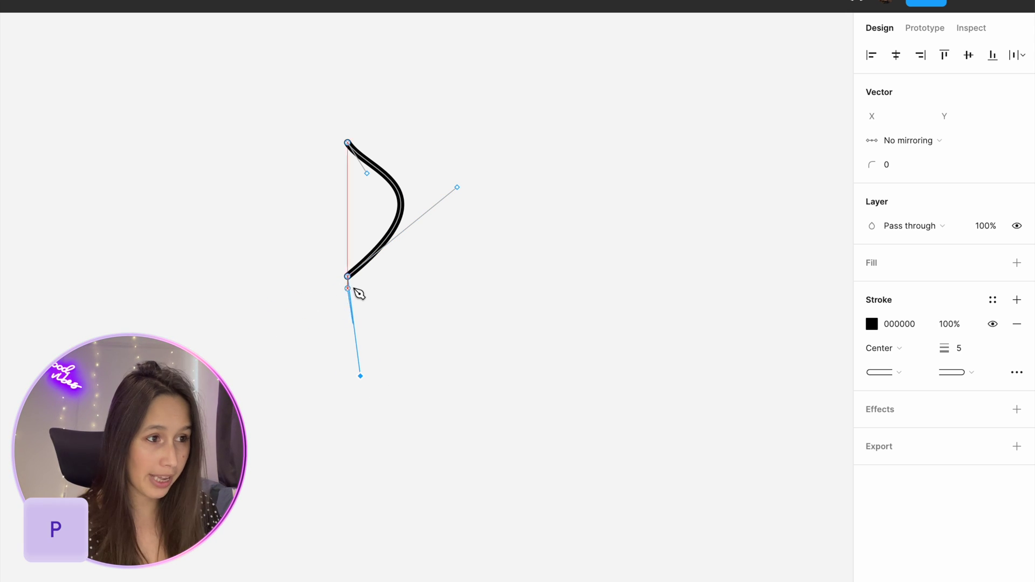
pyautogui.click(348, 277)
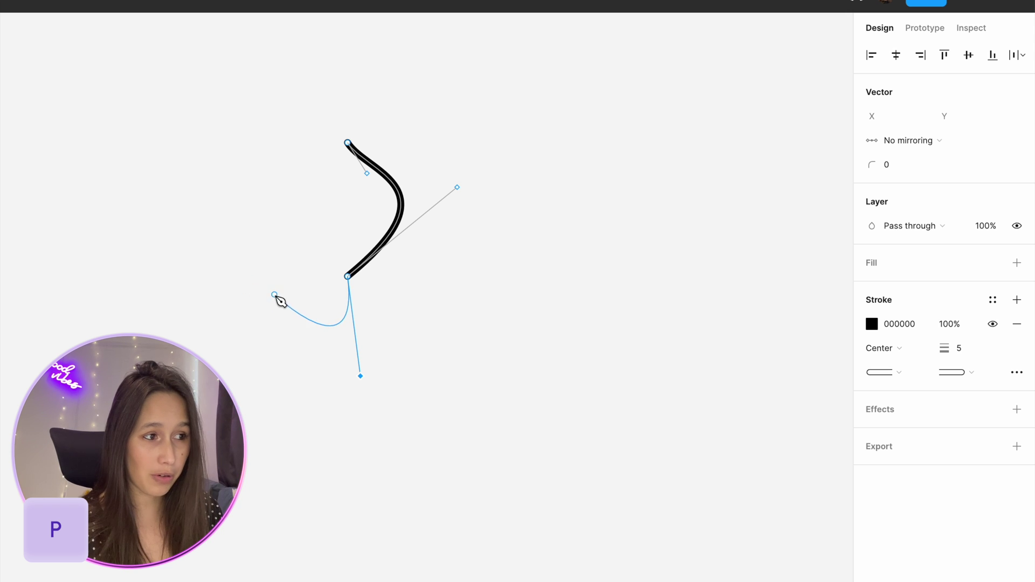
pyautogui.click(246, 299)
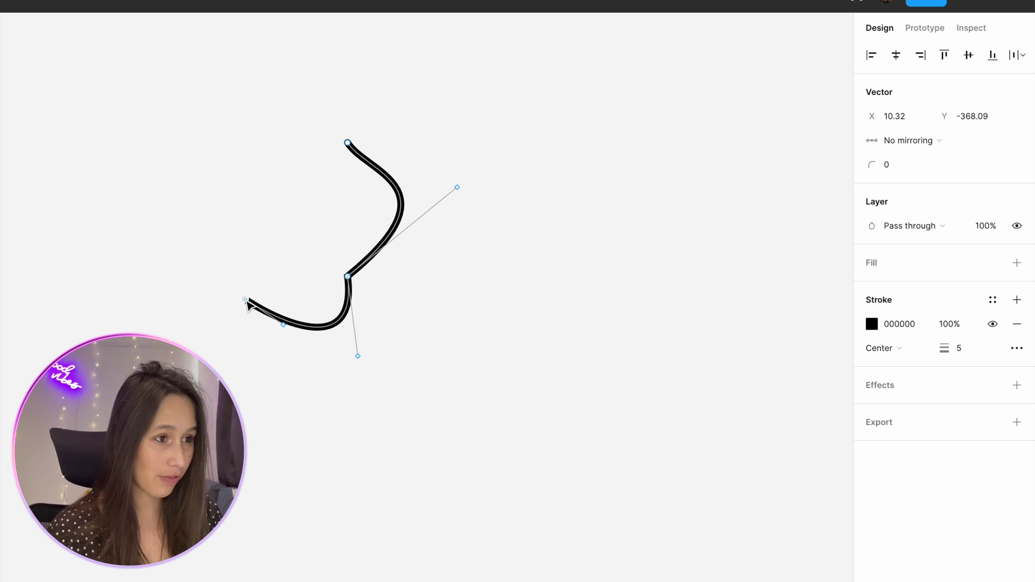
pyautogui.press('v')
pyautogui.moveTo(357, 355); pyautogui.dragTo(345, 435)
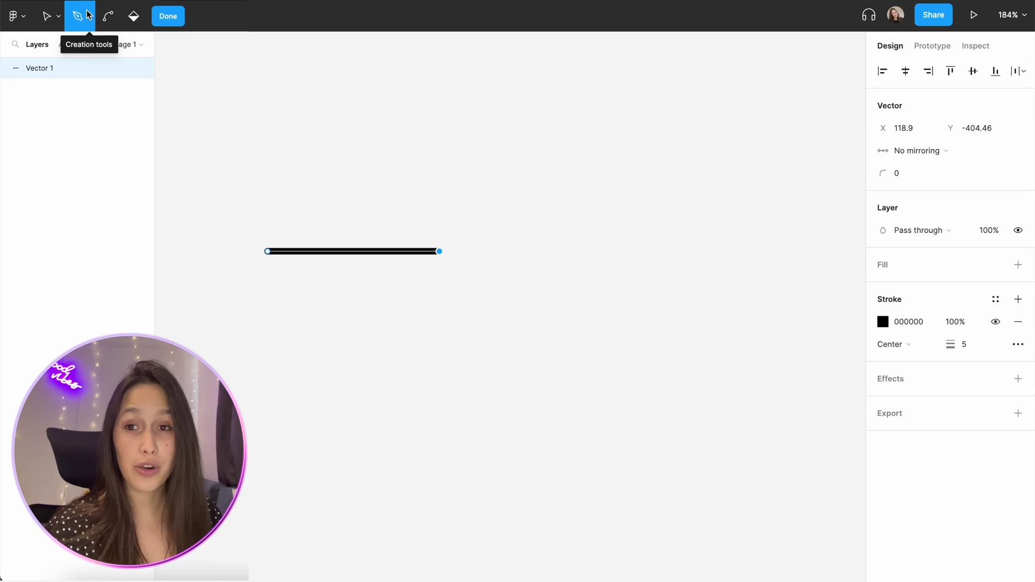
# Step: Try bending the straight horizontal line upward from its middle with the Bend tool, and undo the bend
pyautogui.click(113, 14)
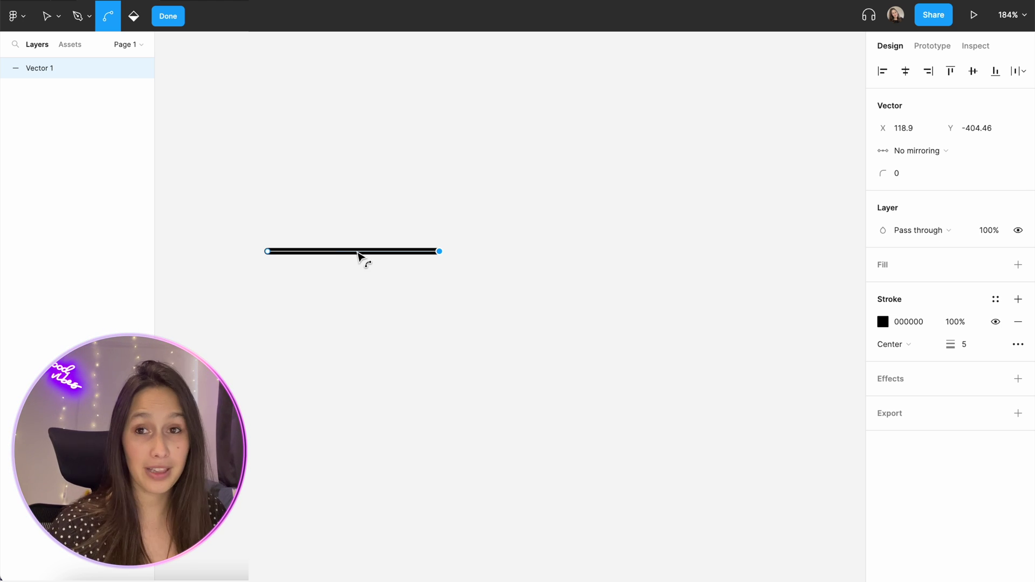
pyautogui.moveTo(358, 252); pyautogui.dragTo(360, 151)
pyautogui.press('super+z')
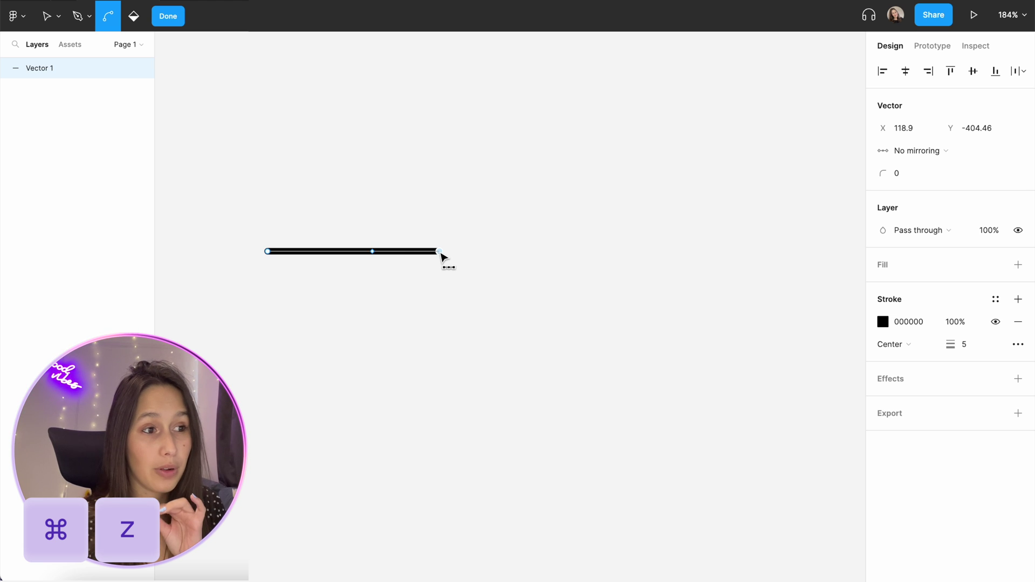
# Step: Curve the line downward using a handle from its right endpoint with the Bend tool, and open its handle mirroring options
pyautogui.moveTo(377, 253); pyautogui.dragTo(381, 282)
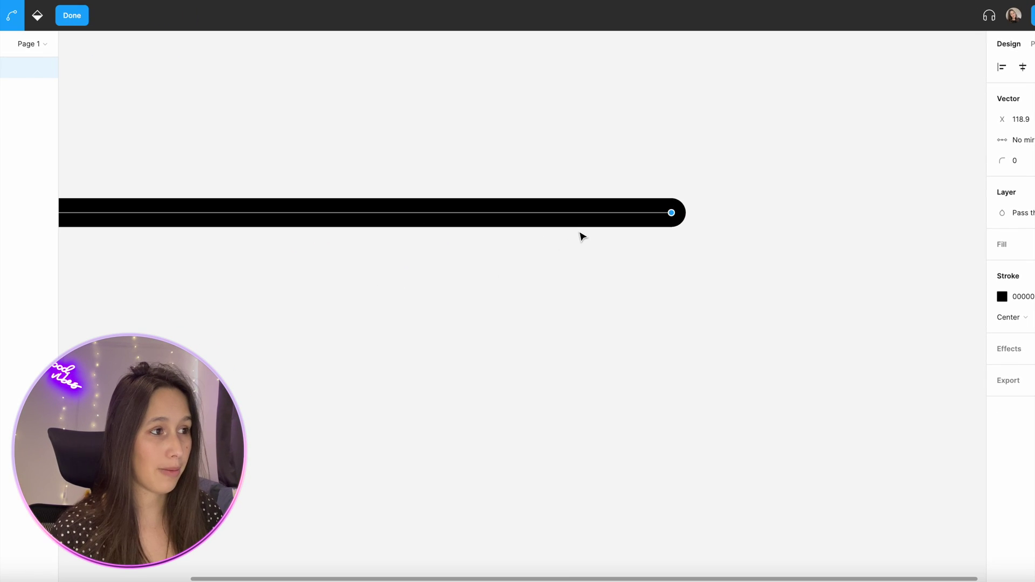
pyautogui.moveTo(580, 234); pyautogui.dragTo(769, 259)
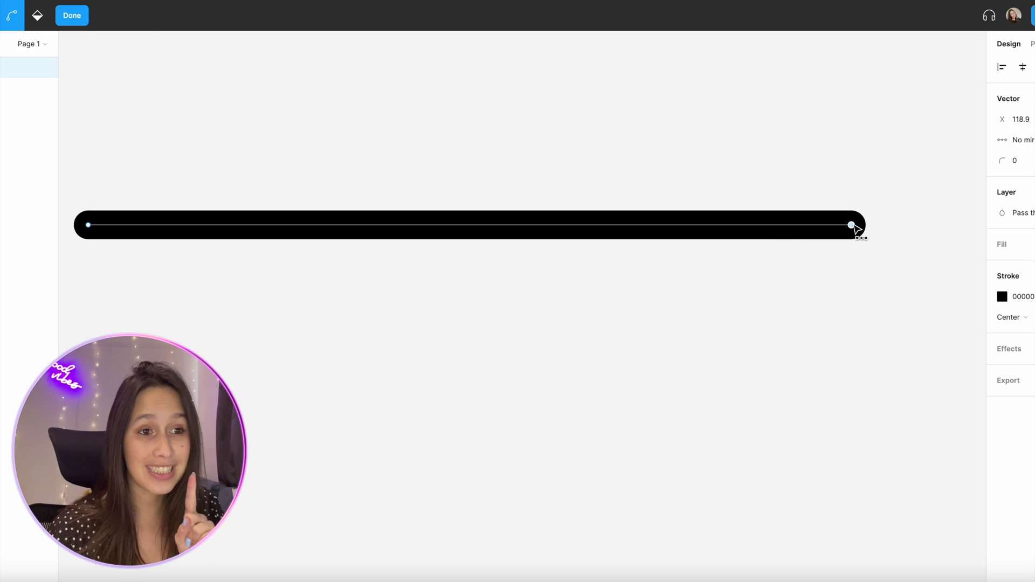
pyautogui.click(851, 226)
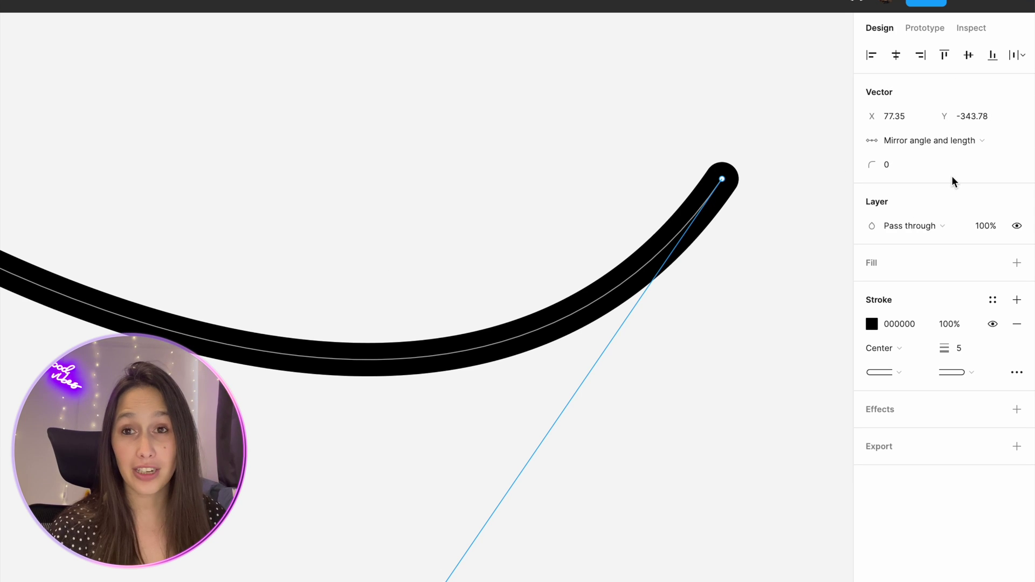
pyautogui.click(955, 144)
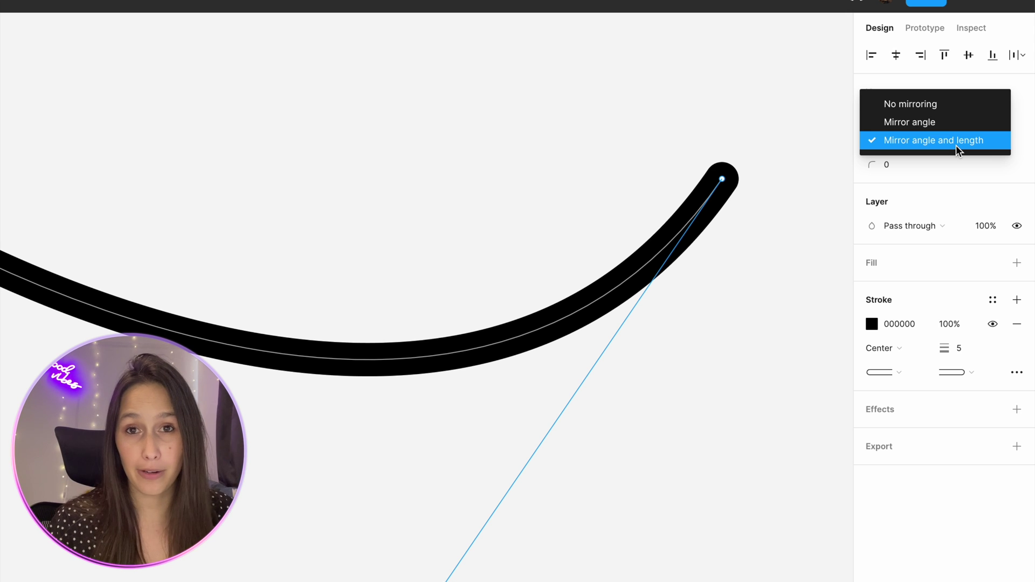
# Step: Replace the bent curve with a straight horizontal Pen tool line about 175 long that has an extra point at its middle
pyautogui.moveTo(755, 122); pyautogui.dragTo(534, 409)
pyautogui.press('Delete')
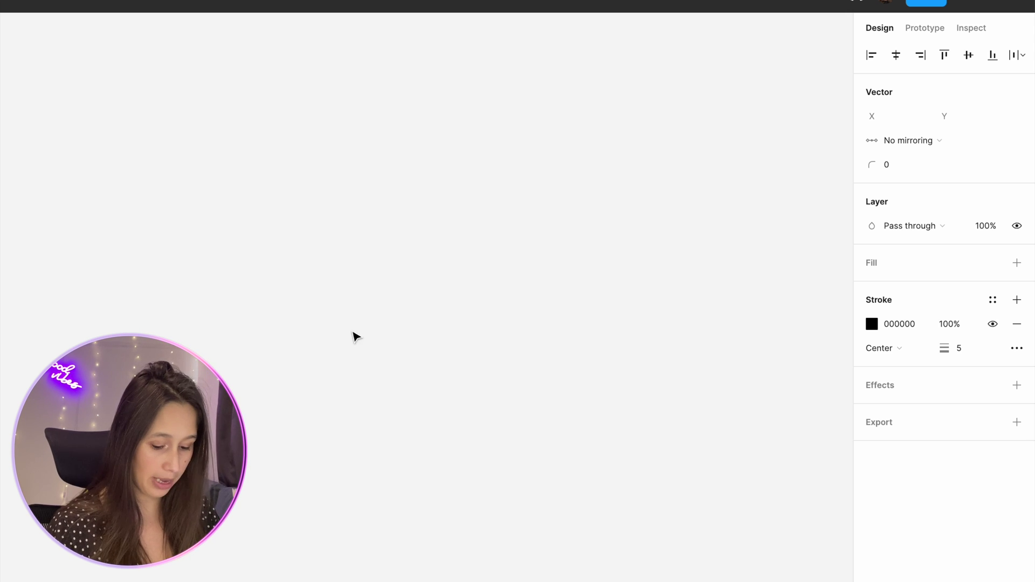
pyautogui.press('p')
pyautogui.click(52, 238)
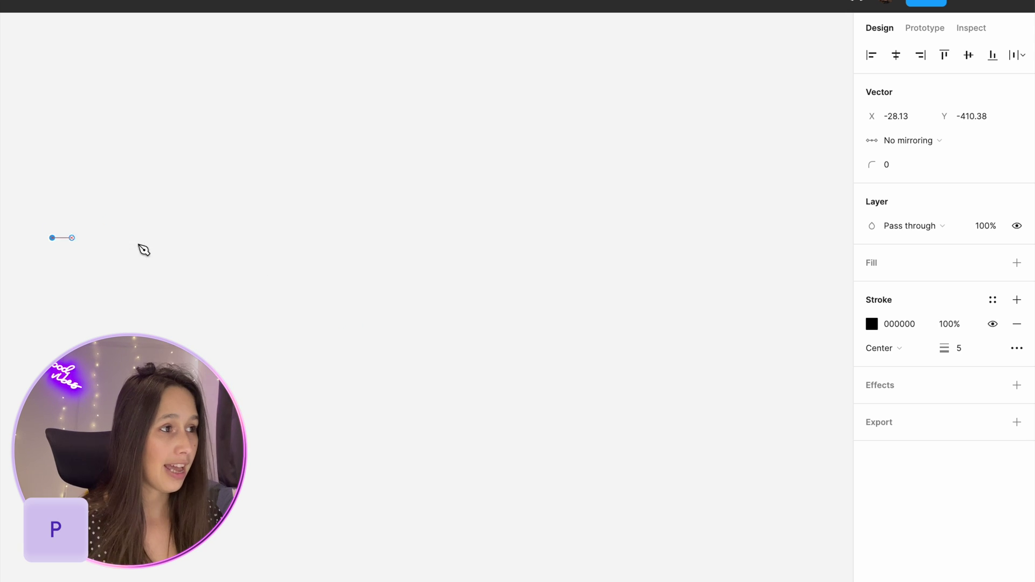
pyautogui.click(604, 238)
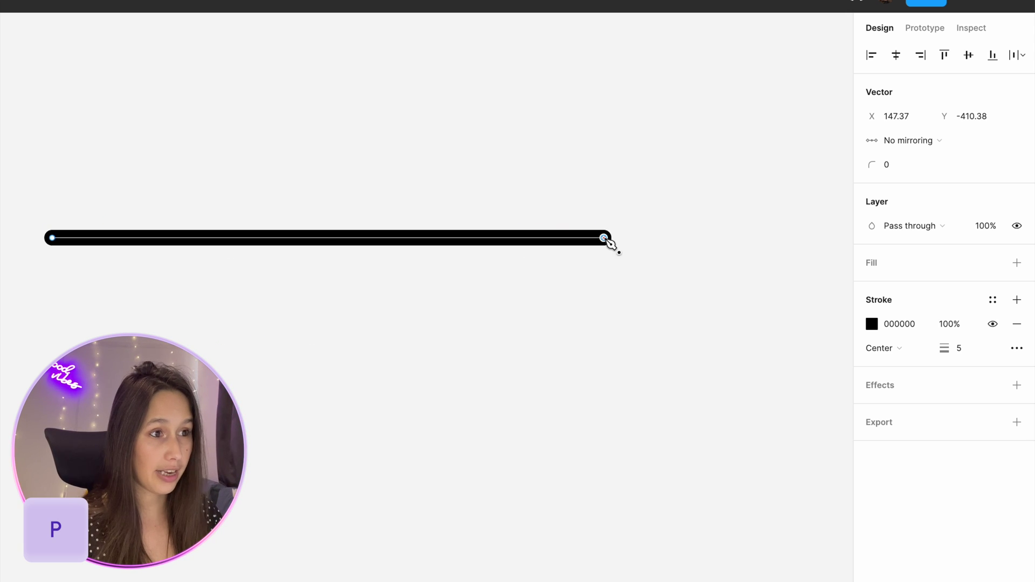
pyautogui.click(328, 238)
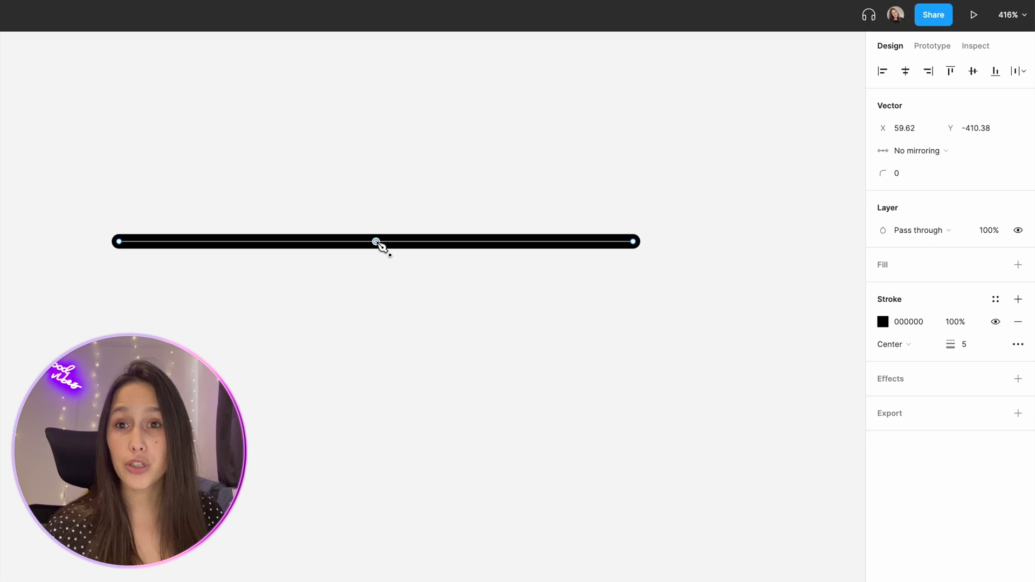
# Step: Set the middle point to Mirror angle and length and pull its right handle down and outward to form an S-curve
pyautogui.click(376, 241)
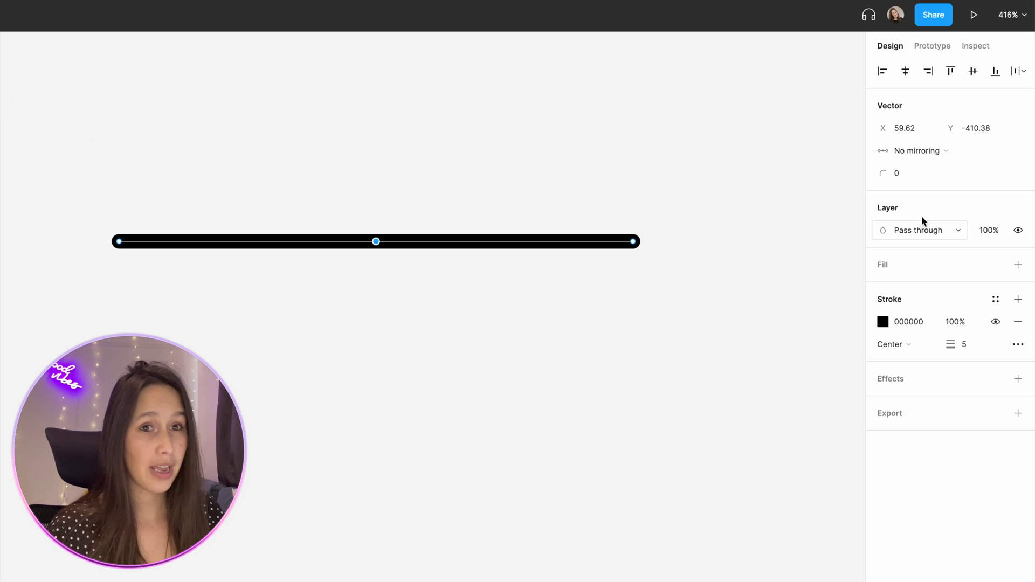
pyautogui.click(946, 151)
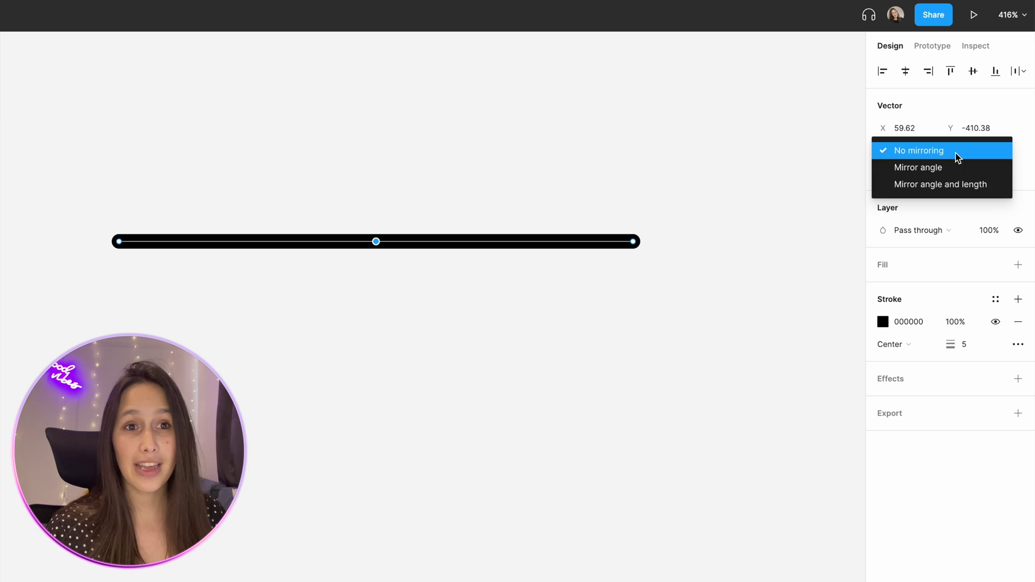
pyautogui.click(950, 189)
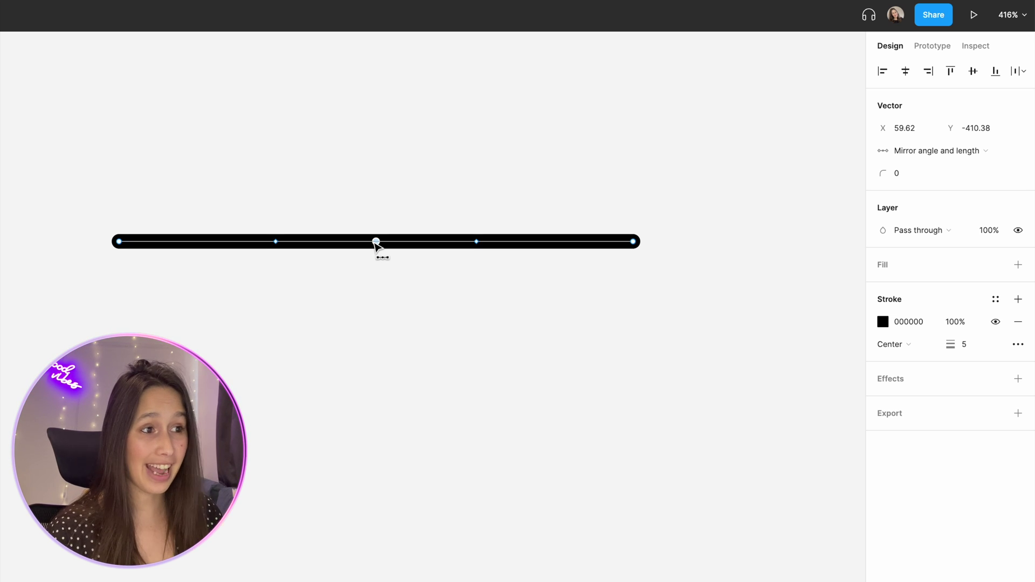
pyautogui.click(477, 243)
pyautogui.moveTo(477, 246); pyautogui.dragTo(586, 326)
# Step: Switch the handle to No mirroring, move the right handle far down independently of the left one, and undo the move
pyautogui.click(971, 151)
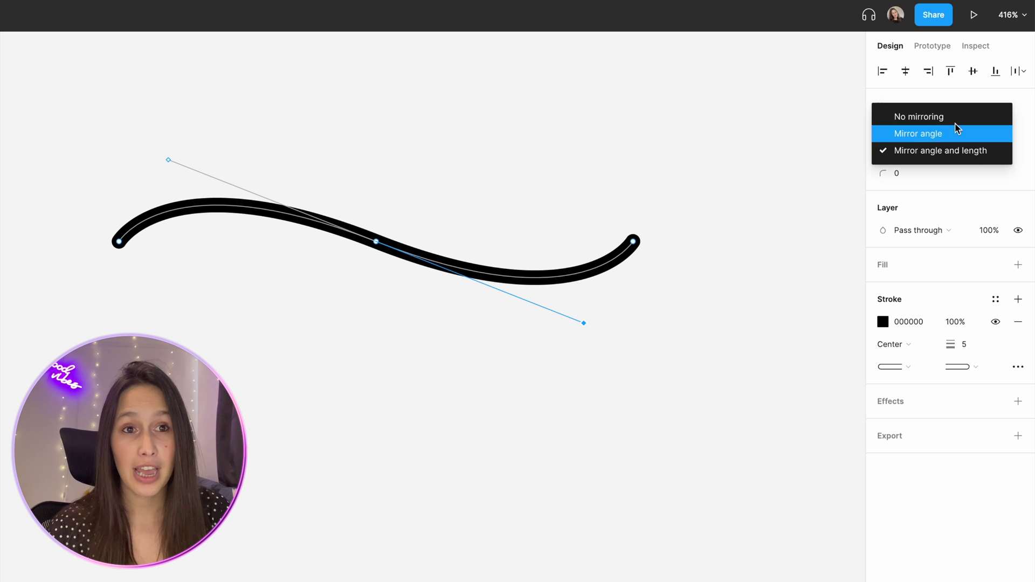
pyautogui.click(955, 121)
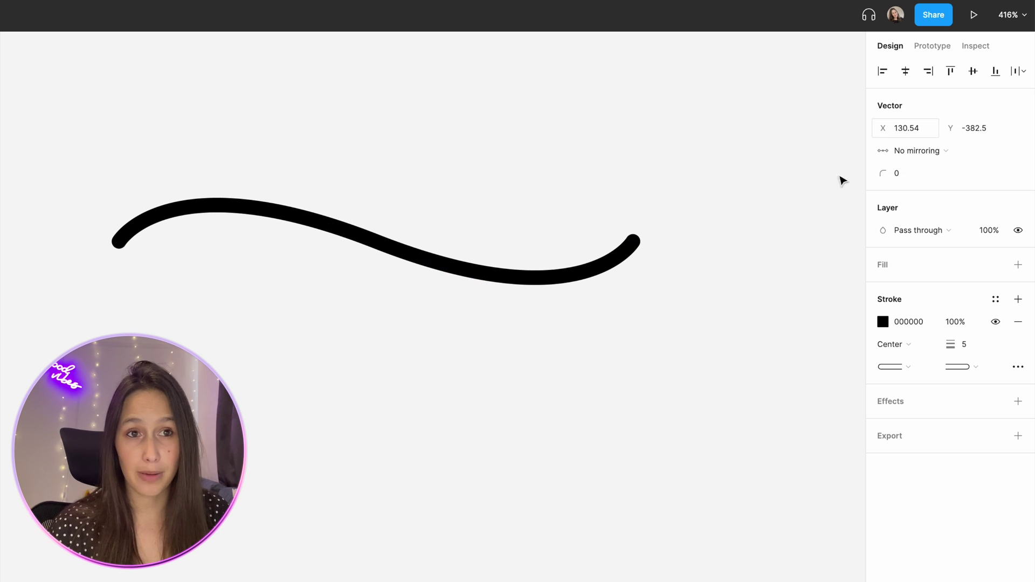
pyautogui.click(376, 239)
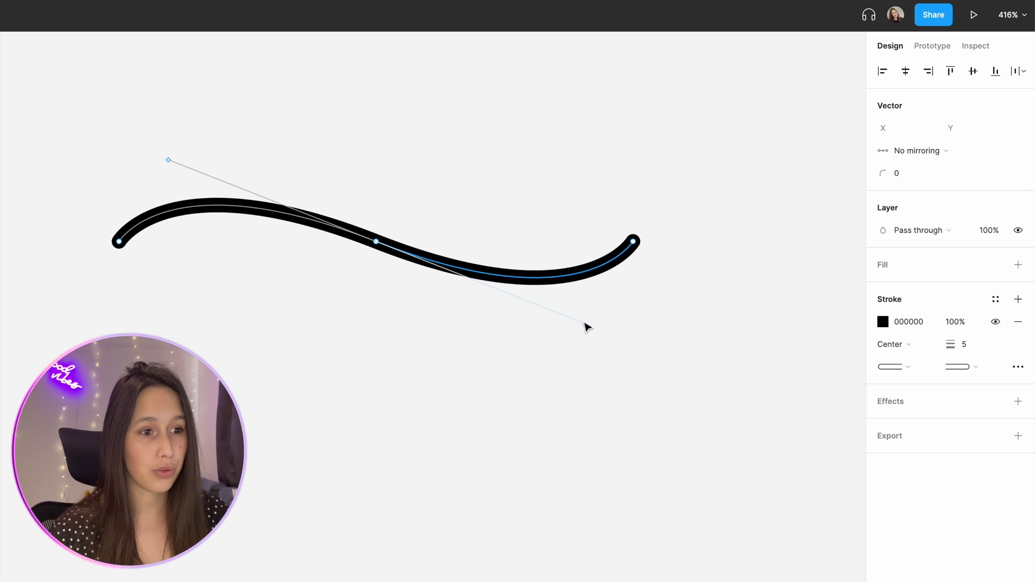
pyautogui.moveTo(584, 324); pyautogui.dragTo(572, 516)
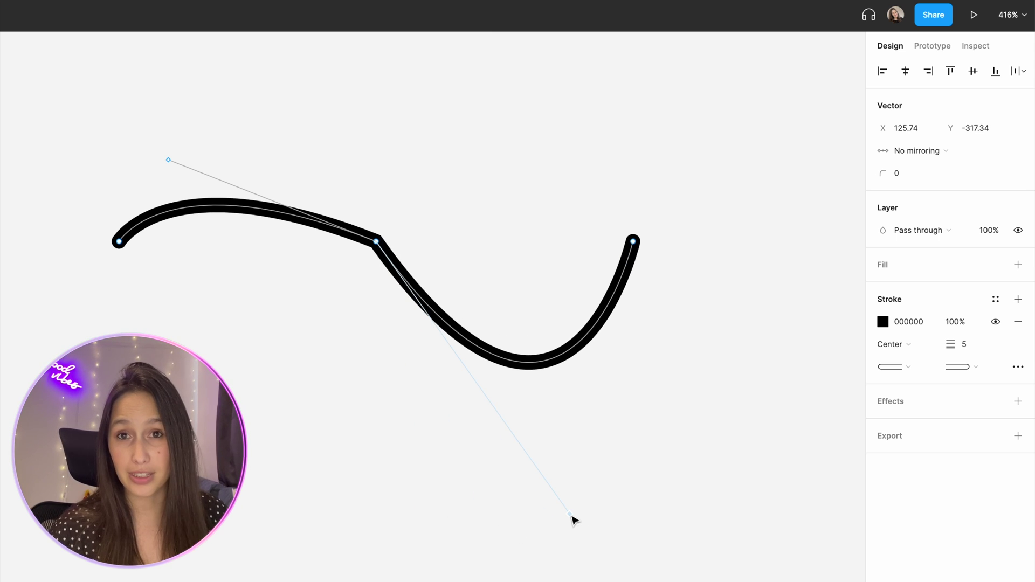
pyautogui.press('super+z')
# Step: Set the S-curve's handle mirroring to Mirror angle and length
pyautogui.click(916, 151)
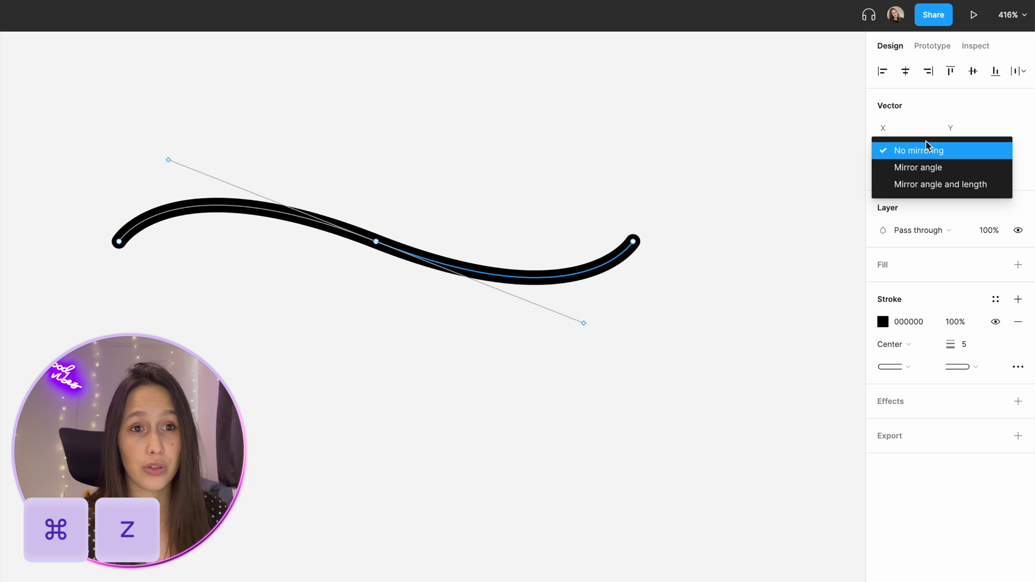
pyautogui.click(934, 186)
pyautogui.click(516, 284)
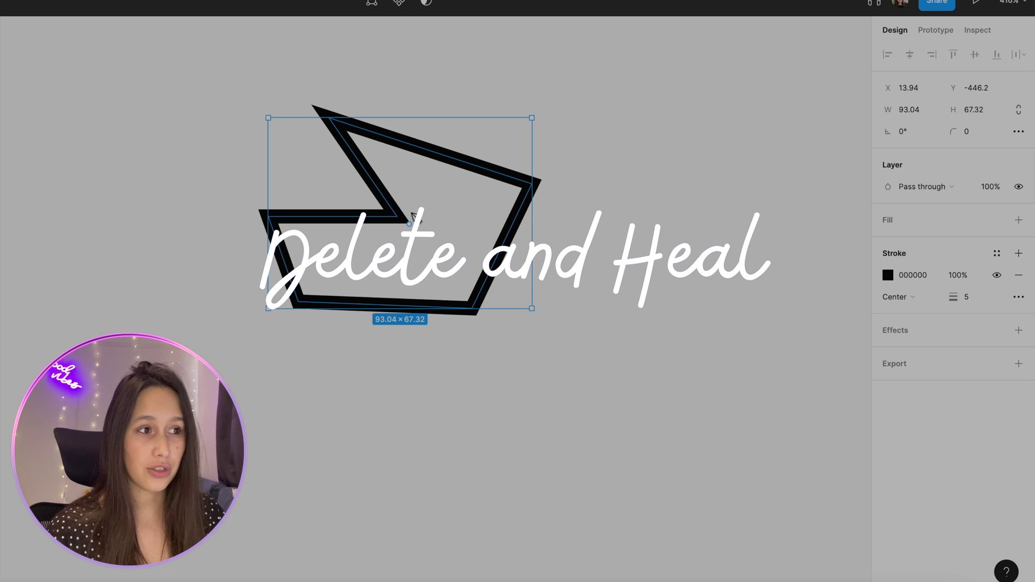
# Step: Edit the closed polygon's vector points, delete its inner corner point, and undo the deletion
pyautogui.doubleClick(401, 218)
pyautogui.click(398, 217)
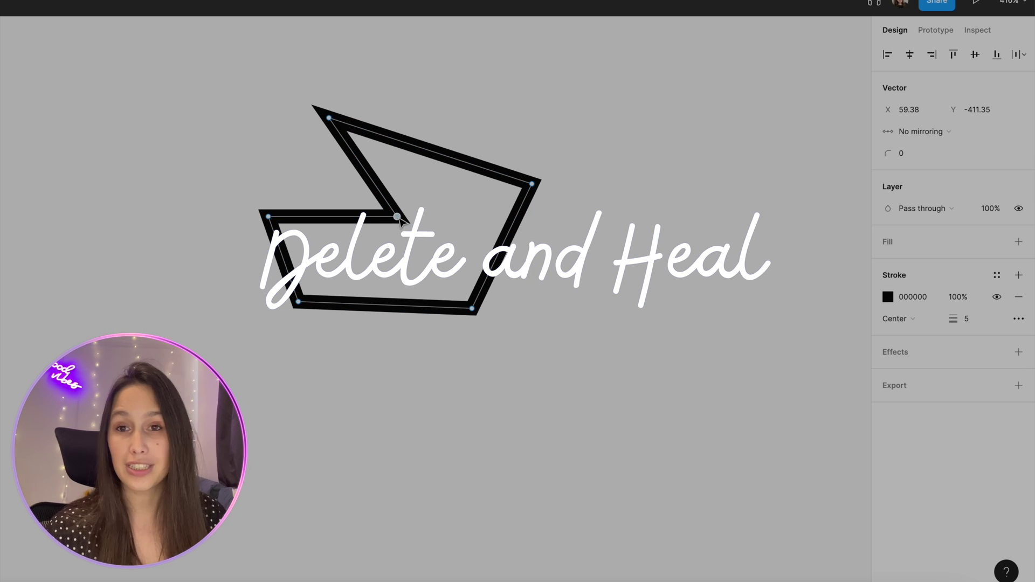
pyautogui.press('BackSpace')
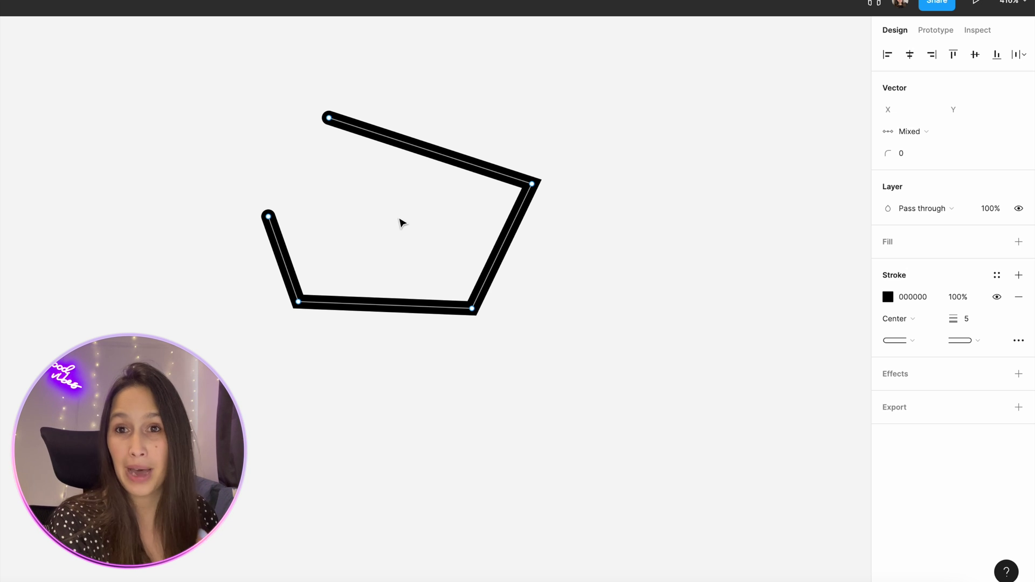
pyautogui.press('super+z')
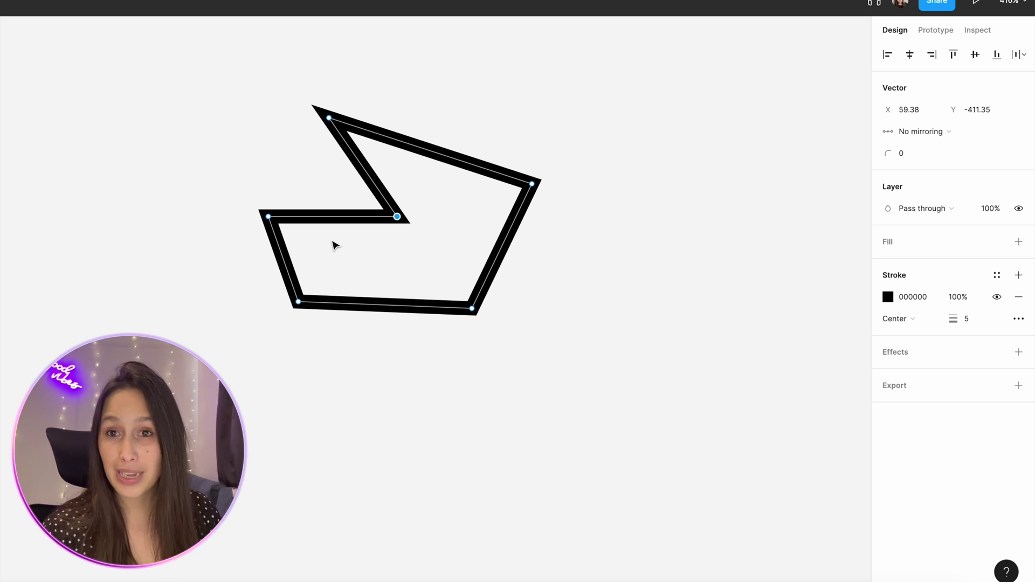
# Step: Delete and heal the closed polygon's inner corner point so that its two neighbouring points are joined
pyautogui.click(429, 248)
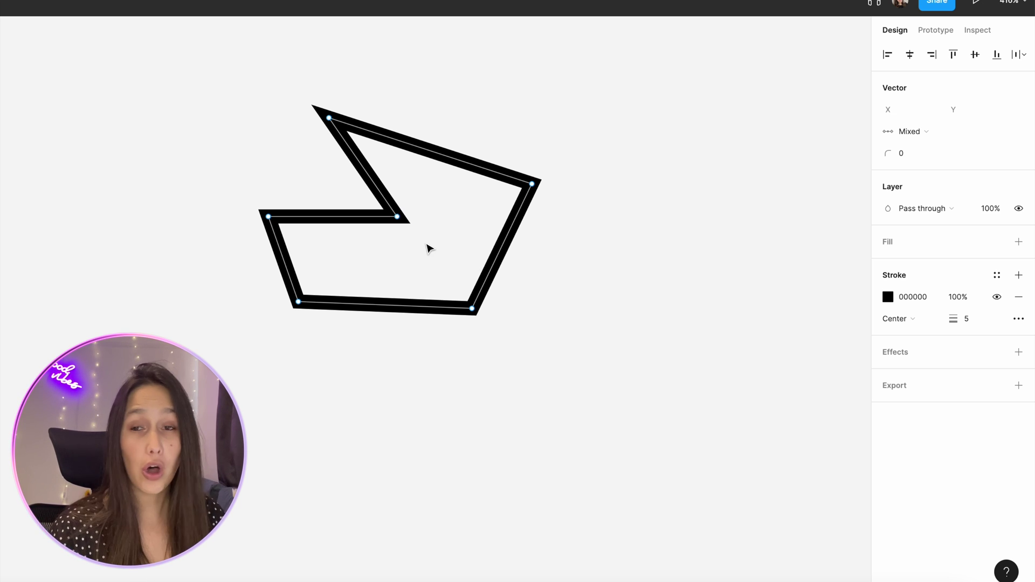
pyautogui.keyDown('shift'); pyautogui.click(398, 217); pyautogui.keyUp('shift')
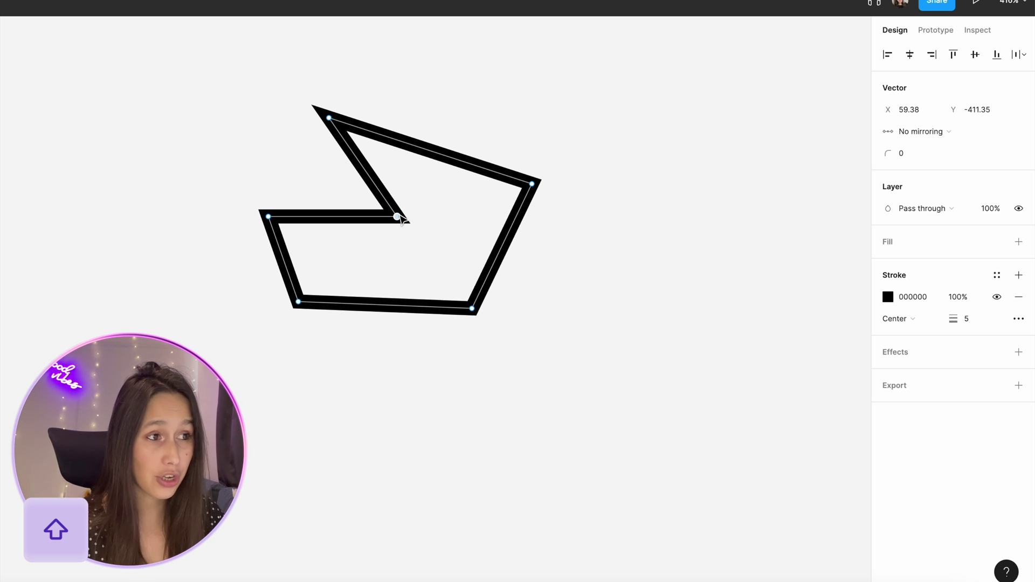
pyautogui.press('Delete')
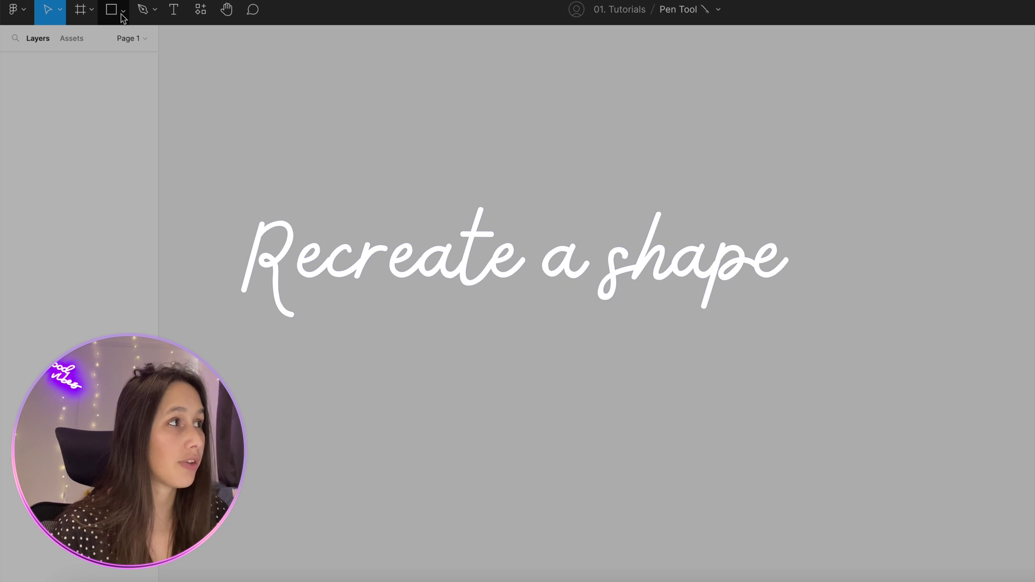
# Step: Place a 100 × 100 circle with the Ellipse tool and inspect its vector points in edit mode
pyautogui.click(122, 13)
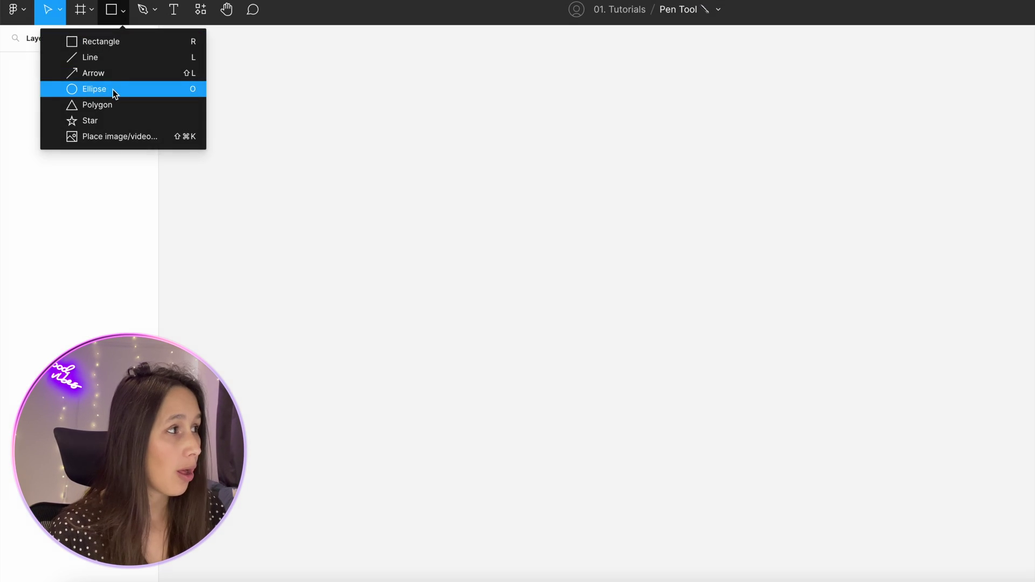
pyautogui.click(113, 89)
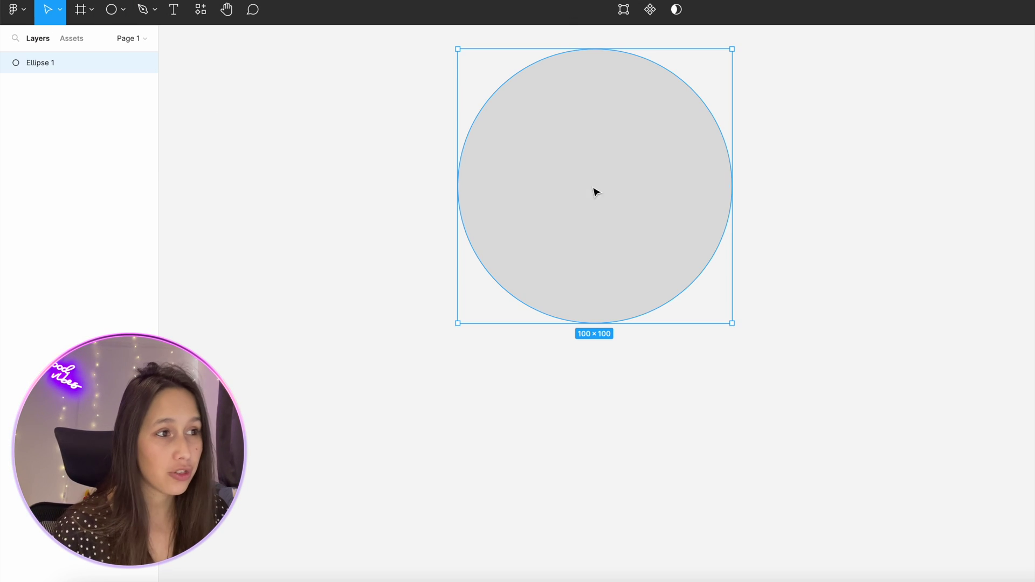
pyautogui.doubleClick(593, 193)
pyautogui.scroll(3, 604, 299)
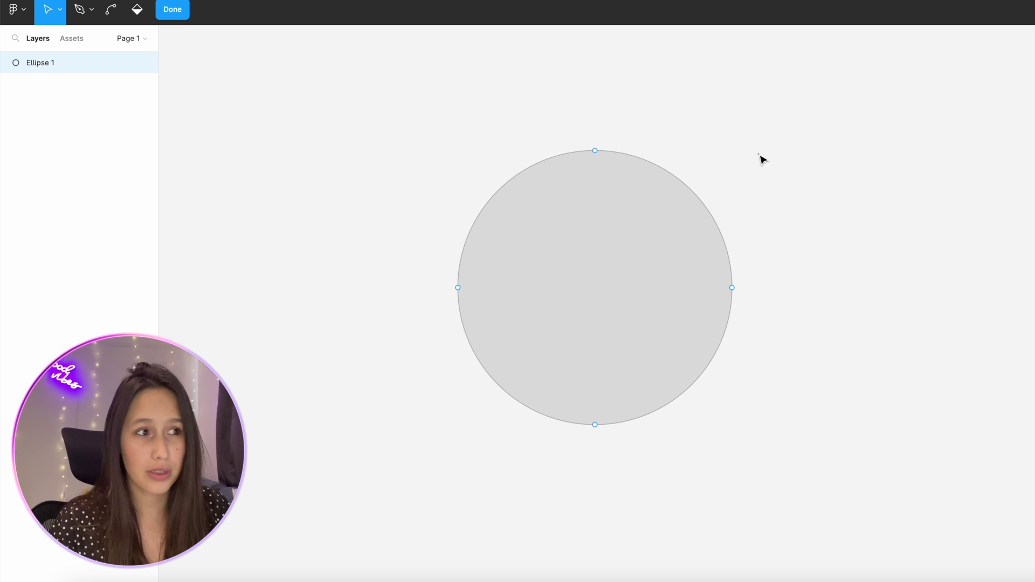
pyautogui.moveTo(841, 317); pyautogui.dragTo(635, 307)
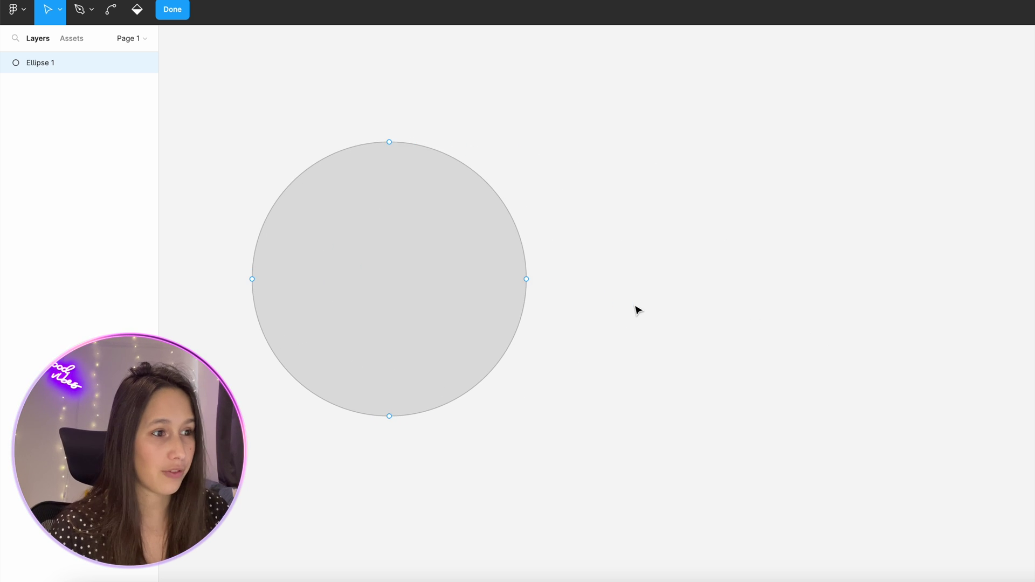
pyautogui.press('Escape')
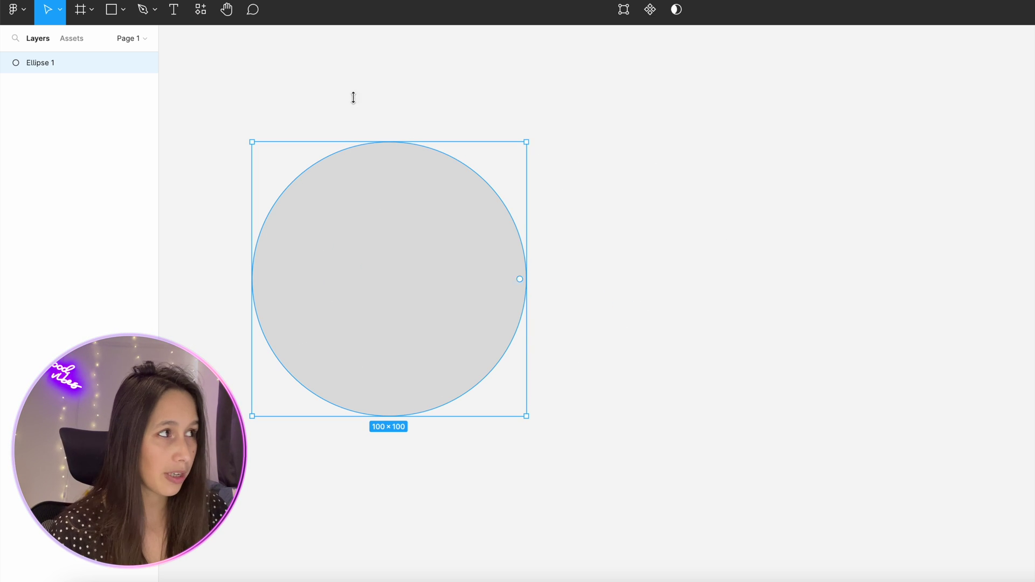
# Step: Draw a closed four-point diamond to the right of the circle with the Pen tool, using straight segments at 45° angles
pyautogui.press('p')
pyautogui.click(763, 161)
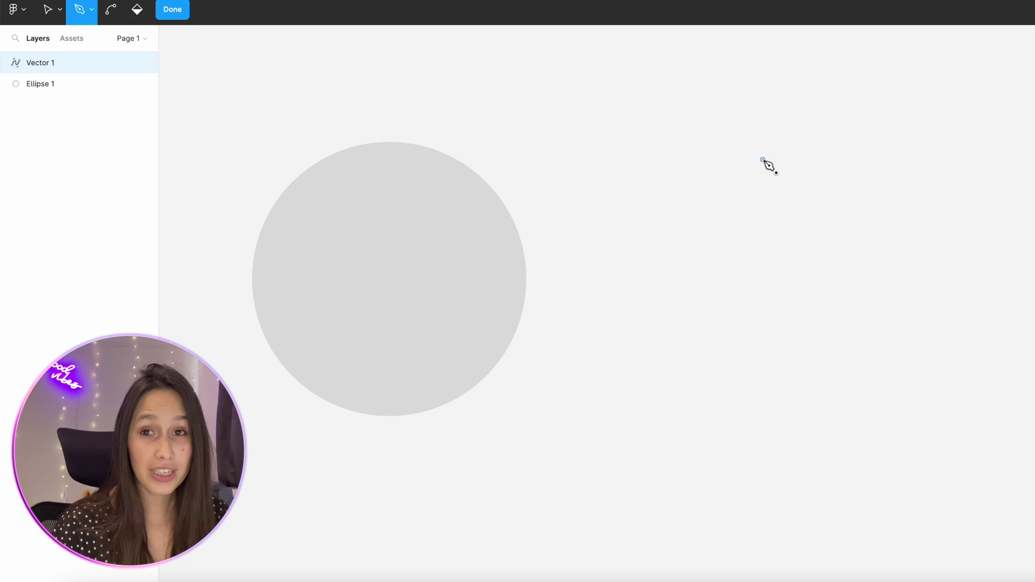
pyautogui.click(658, 265)
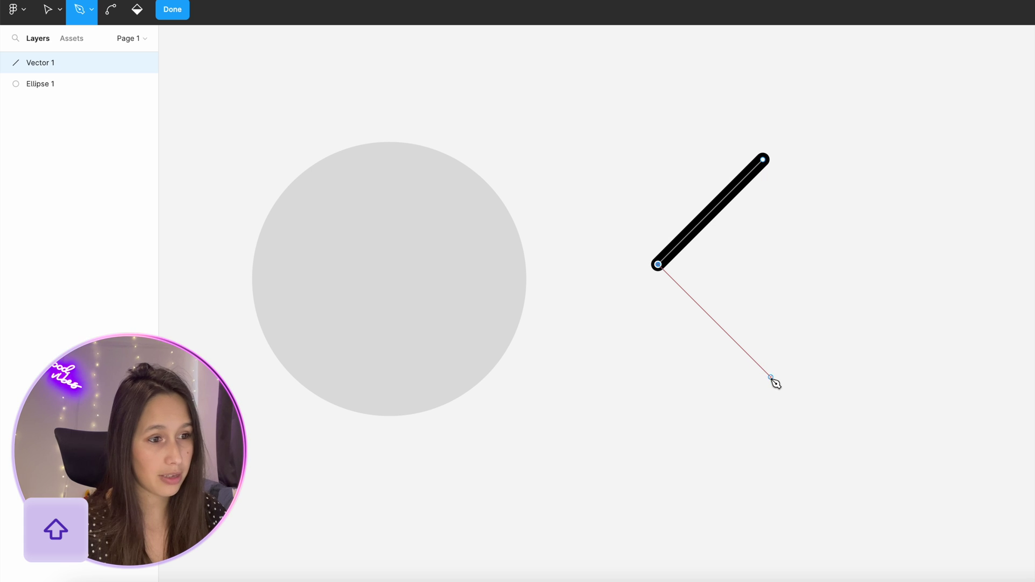
pyautogui.click(764, 372)
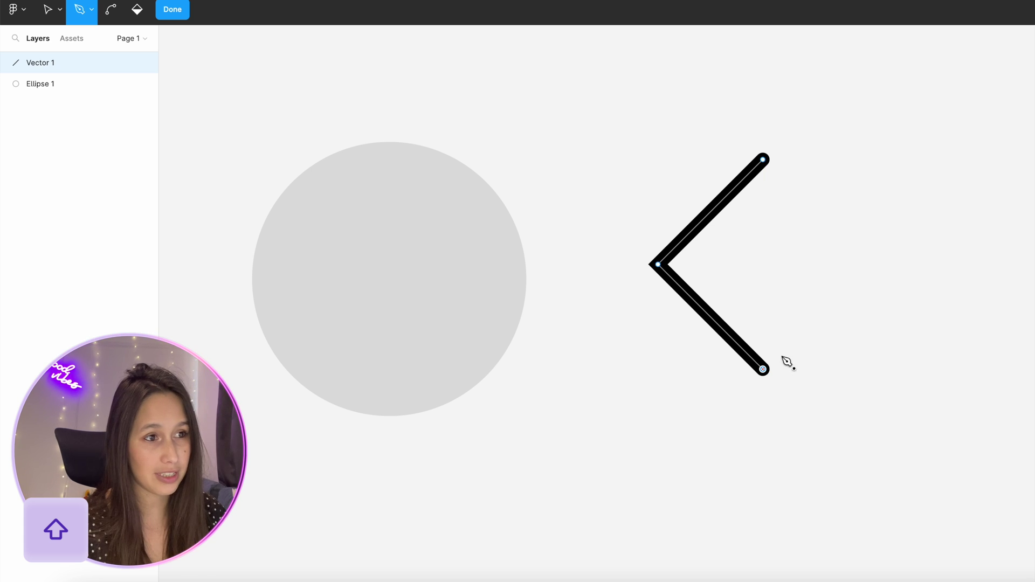
pyautogui.click(867, 264)
pyautogui.click(764, 161)
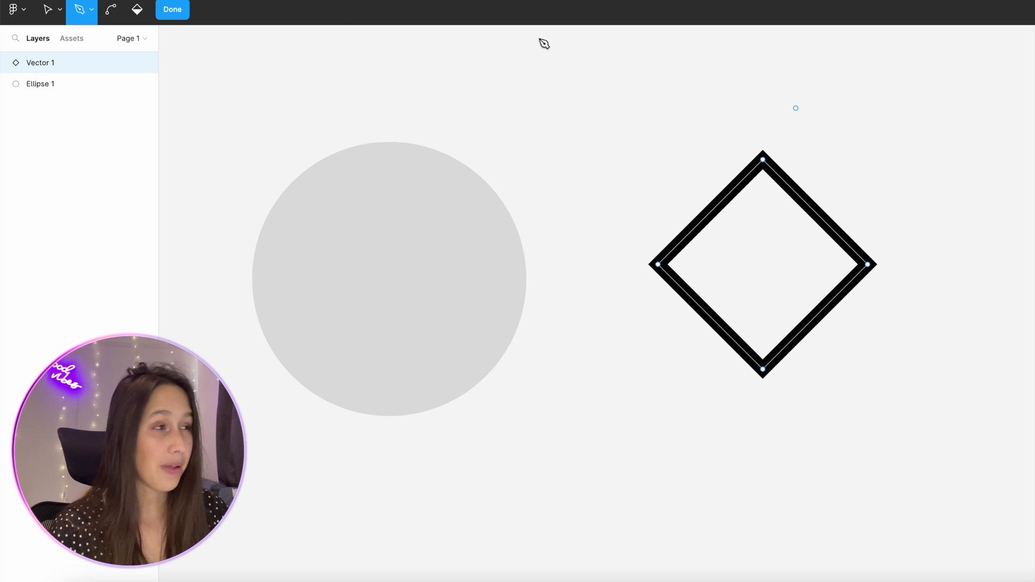
# Step: Turn the diamond into a circle by applying the Bend tool to each of its four corner points
pyautogui.click(111, 10)
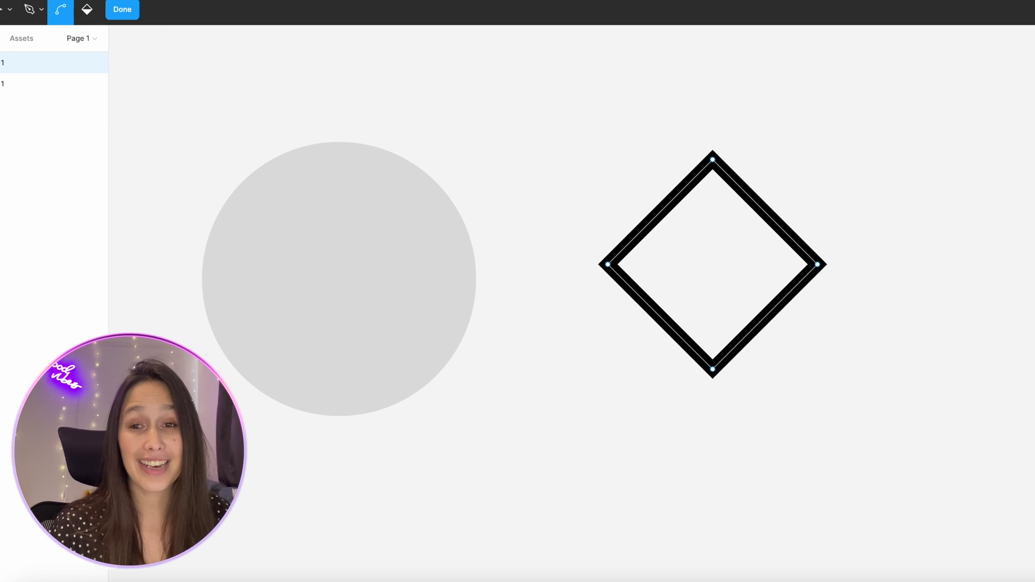
pyautogui.click(958, 198)
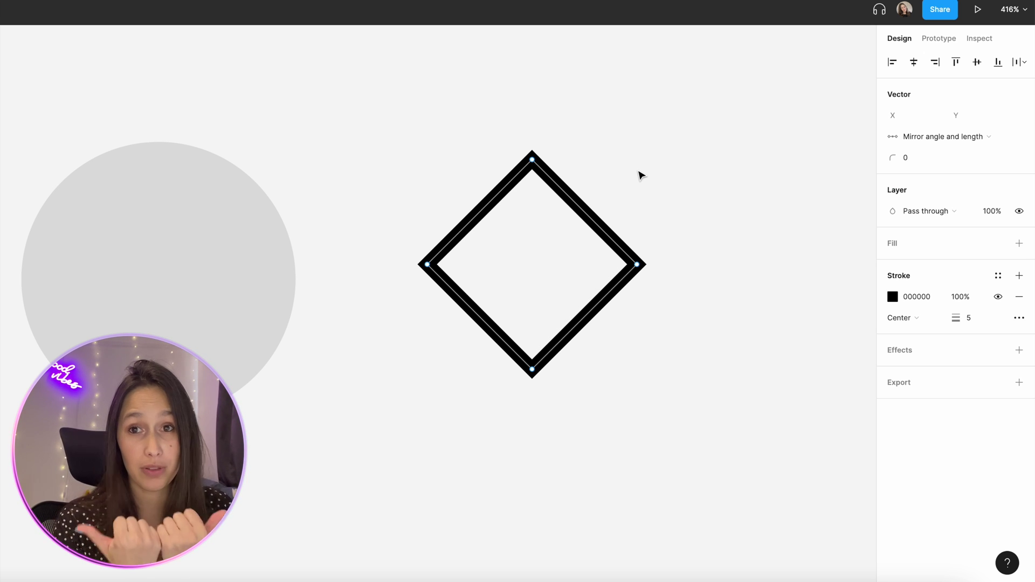
pyautogui.keyDown('super'); pyautogui.click(532, 159); pyautogui.keyUp('super')
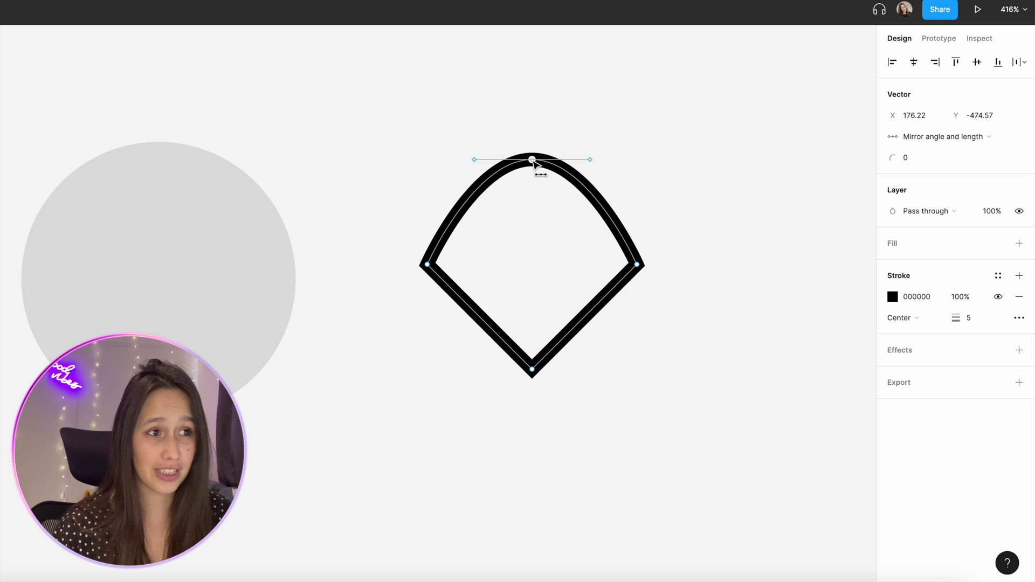
pyautogui.keyDown('super'); pyautogui.click(427, 265); pyautogui.keyUp('super')
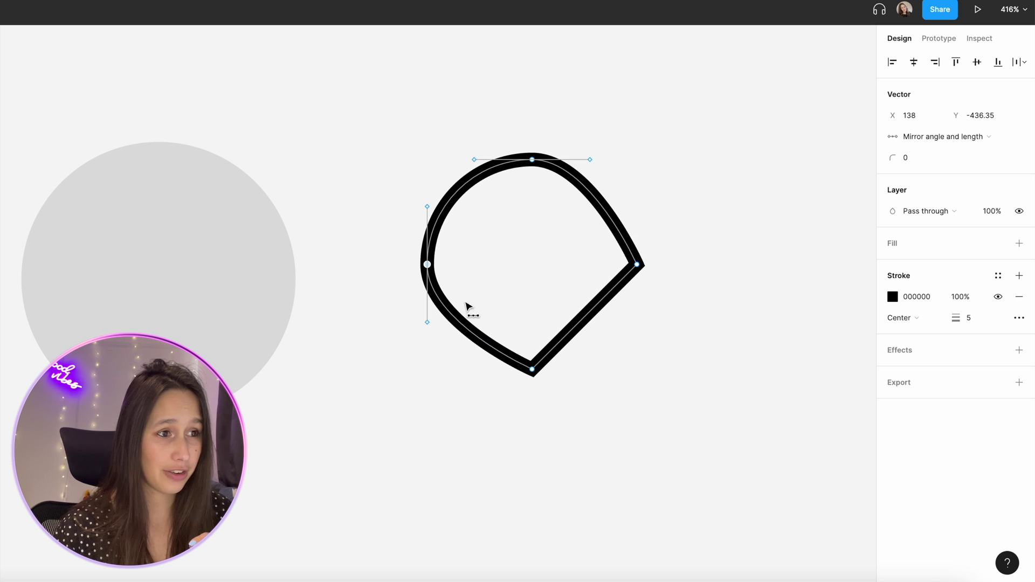
pyautogui.keyDown('super'); pyautogui.click(532, 369); pyautogui.keyUp('super')
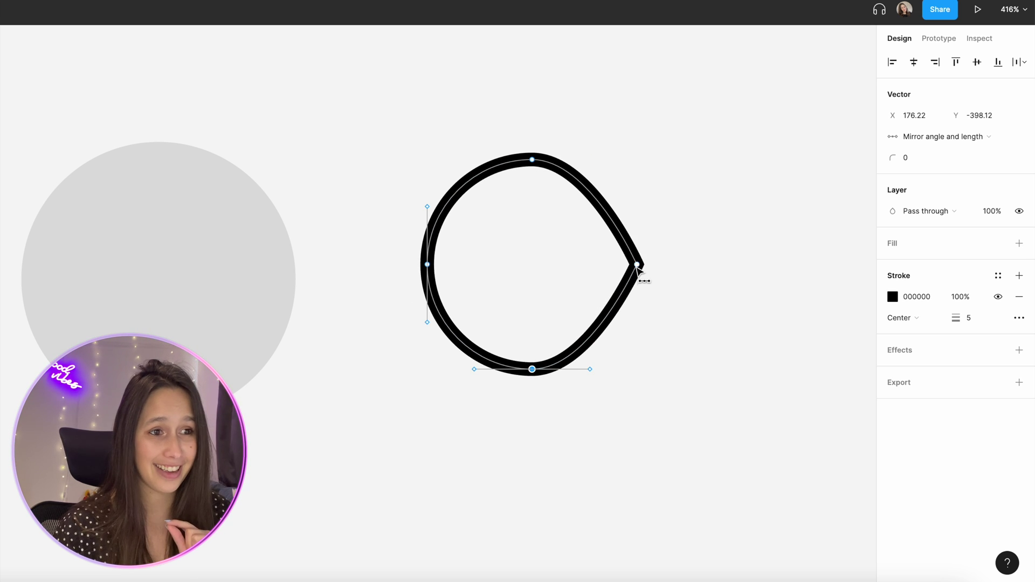
pyautogui.keyDown('super'); pyautogui.click(637, 264); pyautogui.keyUp('super')
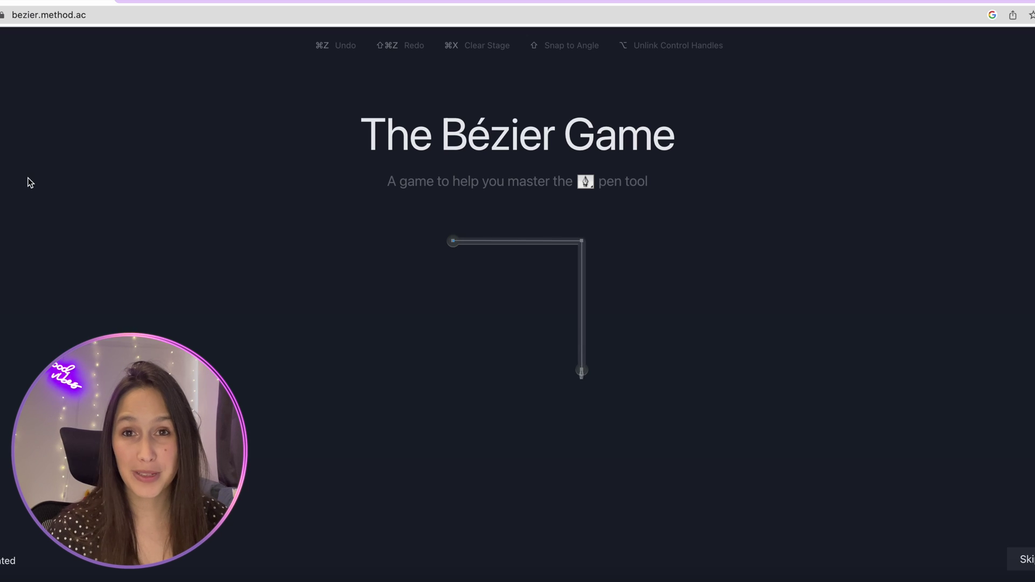
# Step: In The Bézier Game at bezier.method.ac, trace the opening right-angle path with two straight segments
pyautogui.click(453, 241)
pyautogui.click(582, 241)
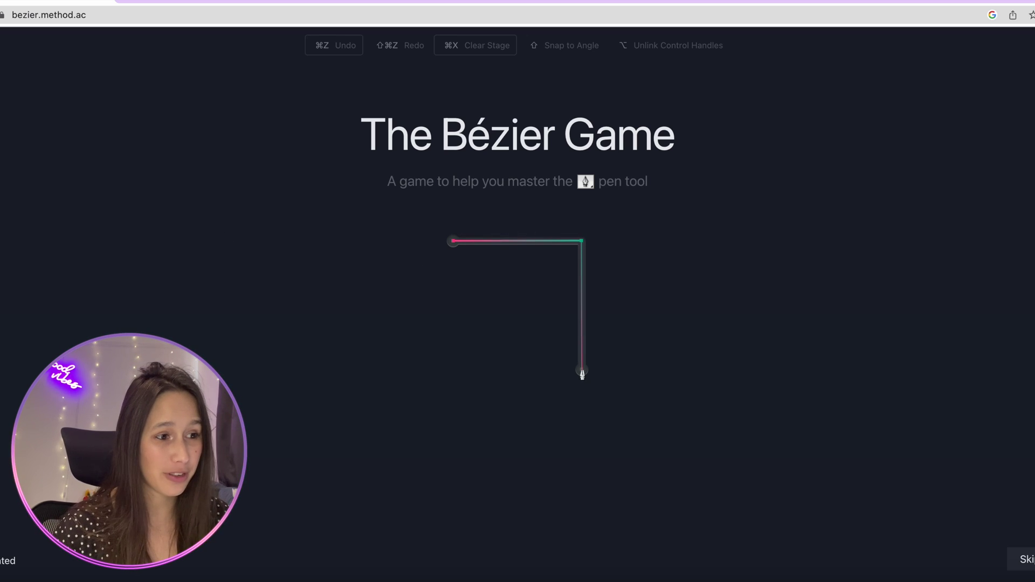
pyautogui.click(582, 371)
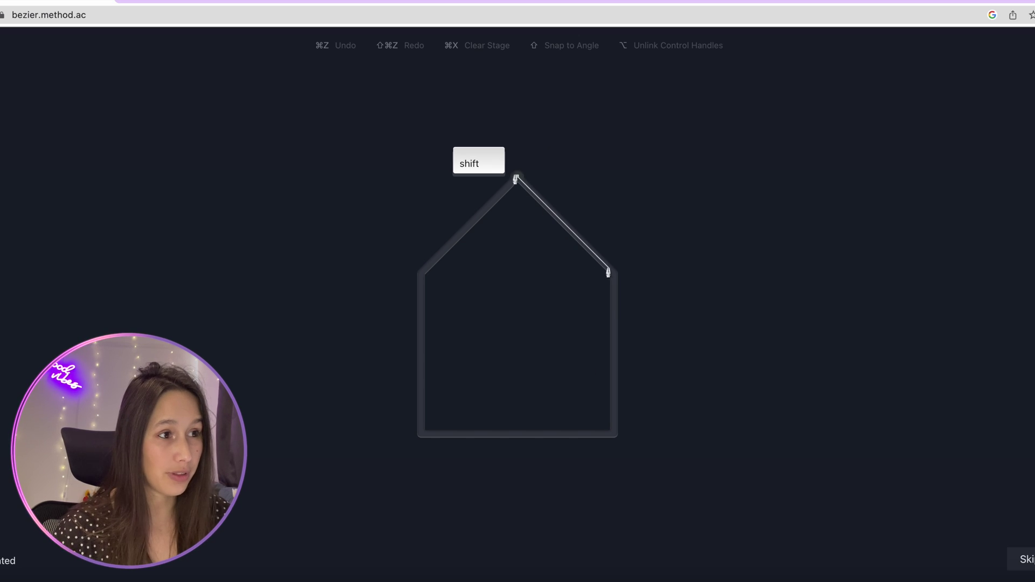
# Step: Trace the house outline clockwise from the roof peak with straight segments snapped to angle
pyautogui.click(517, 177)
pyautogui.click(615, 274)
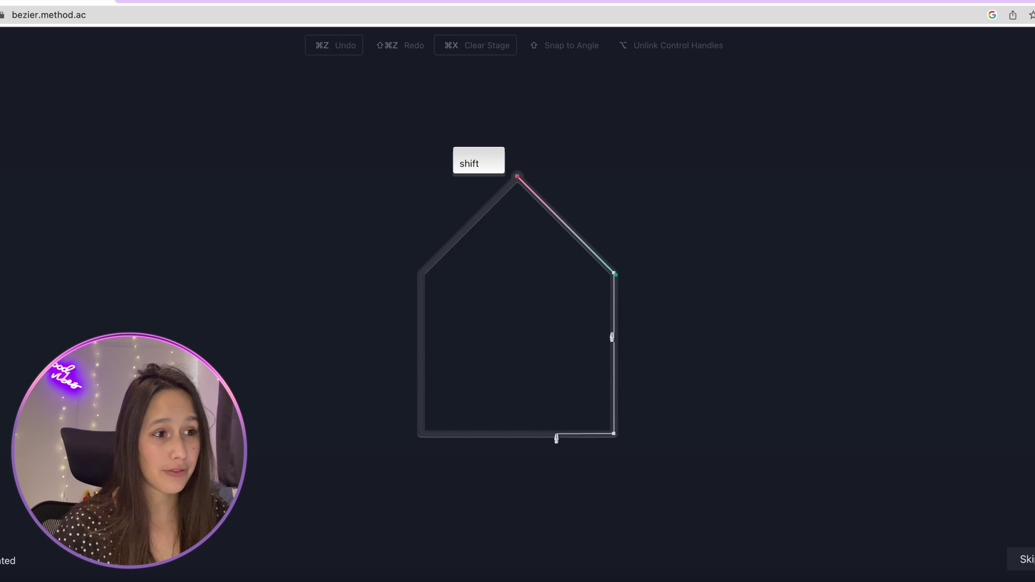
pyautogui.click(615, 434)
pyautogui.click(422, 434)
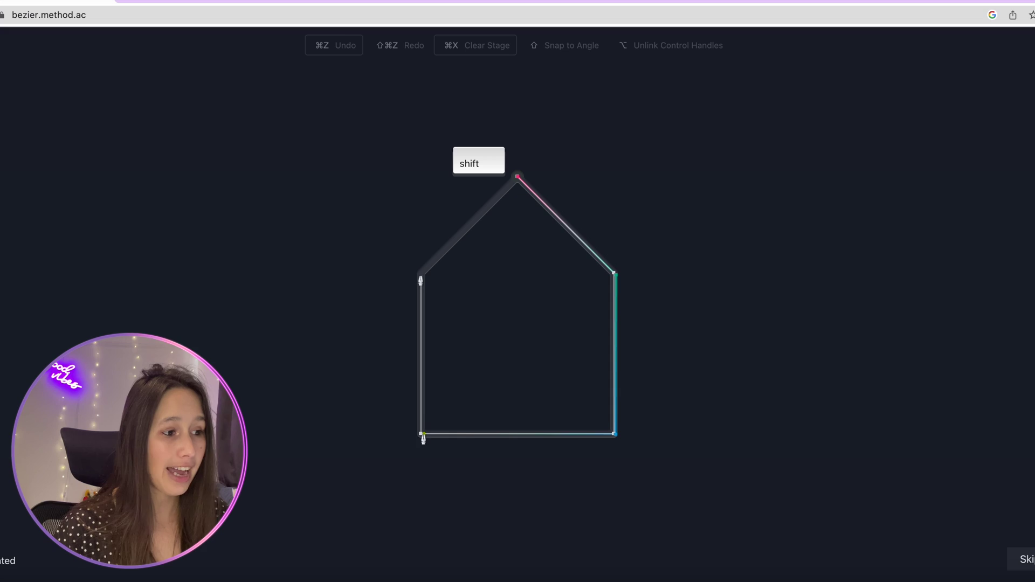
pyautogui.click(421, 273)
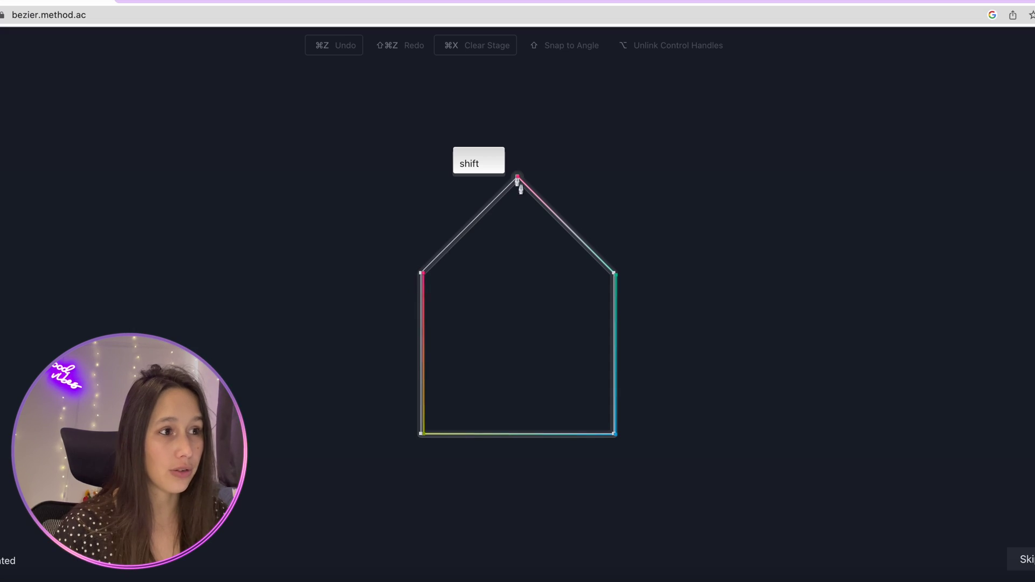